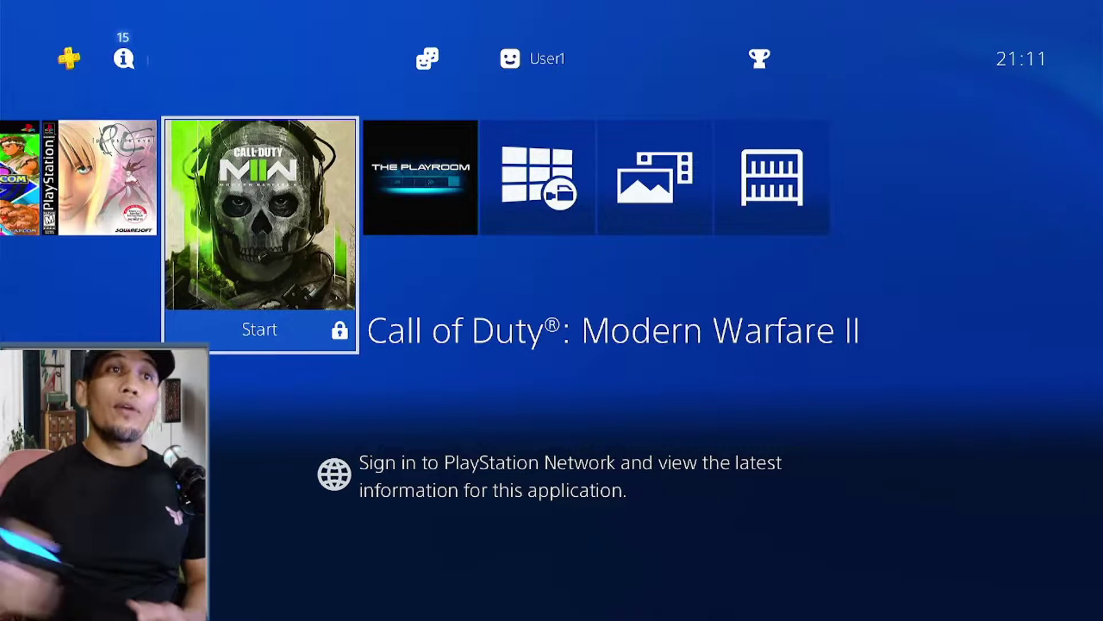
# Step: Start Settings > Network > Set Up Internet Connection using Wi-Fi with a Custom setup
pyautogui.press('Up')
pyautogui.press('Right')
pyautogui.press('Right')
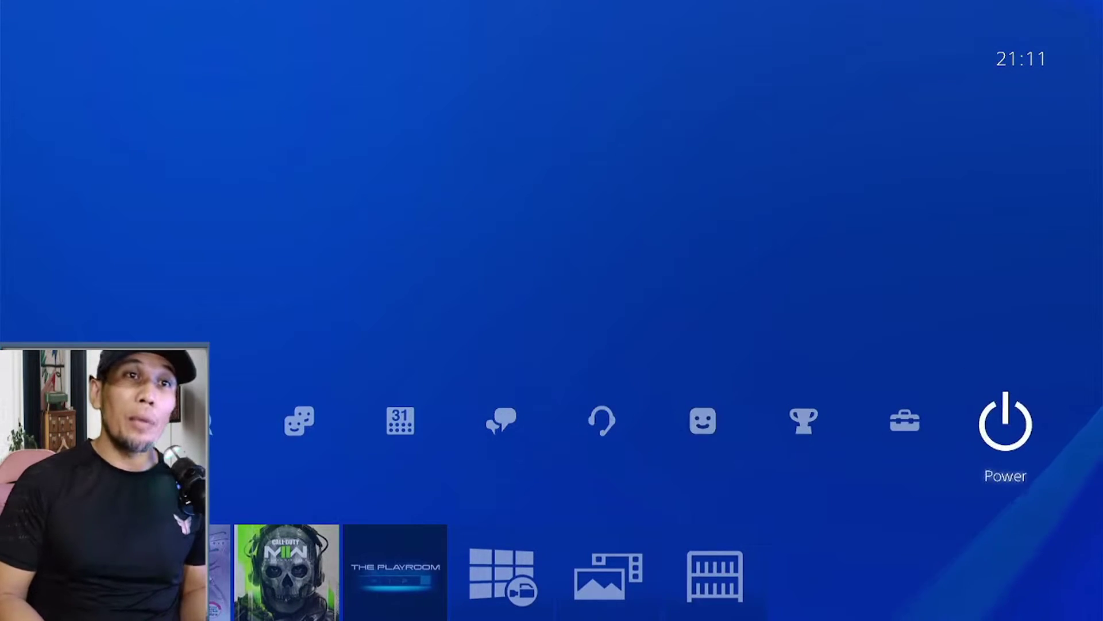
pyautogui.press('Left')
pyautogui.press('Return')
pyautogui.press('Down')
pyautogui.press('Down')
pyautogui.press('Down')
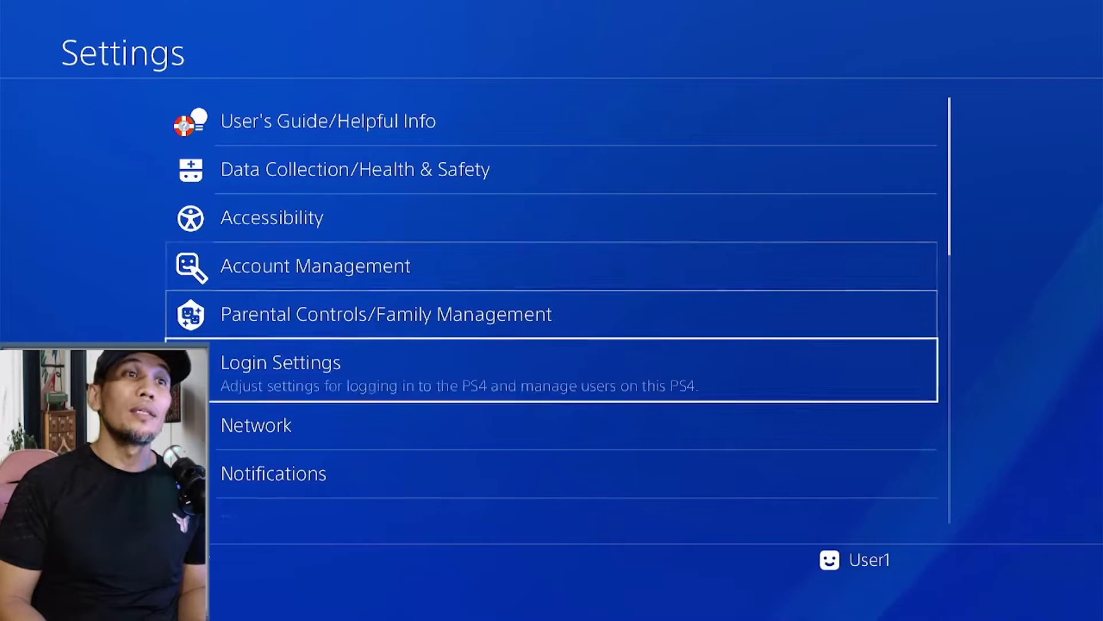
pyautogui.press('Return')
pyautogui.press('Down')
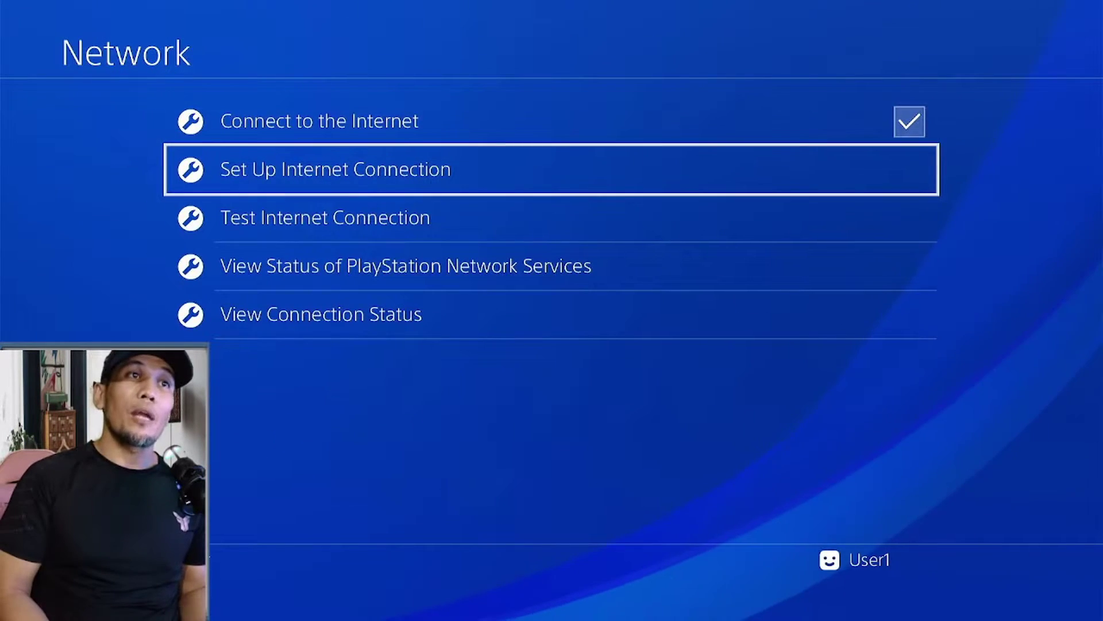
pyautogui.press('Return')
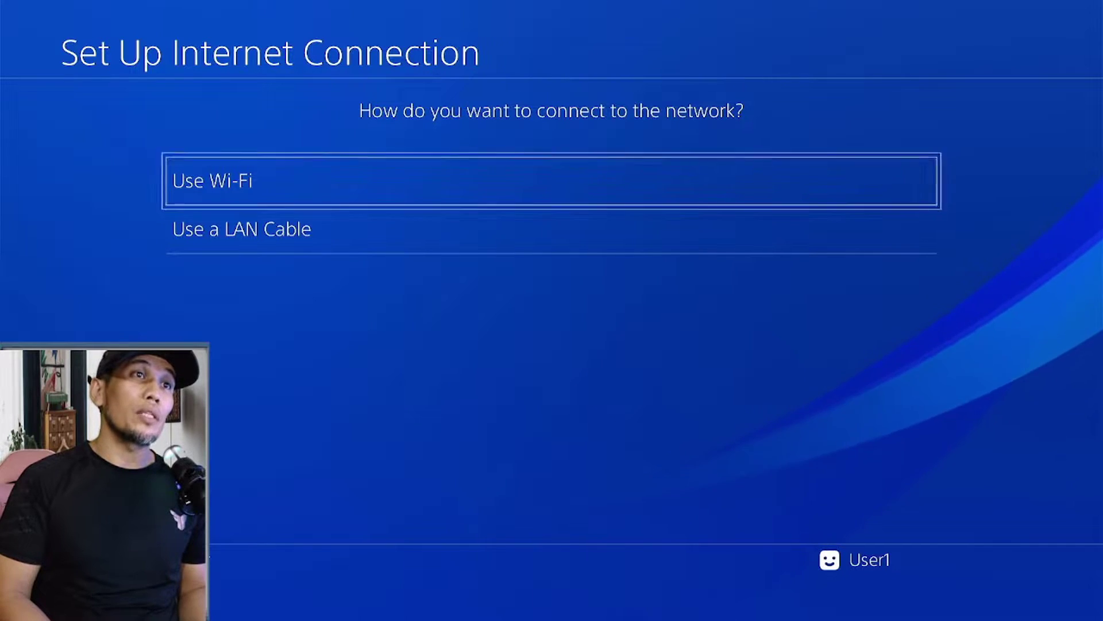
pyautogui.press('Return')
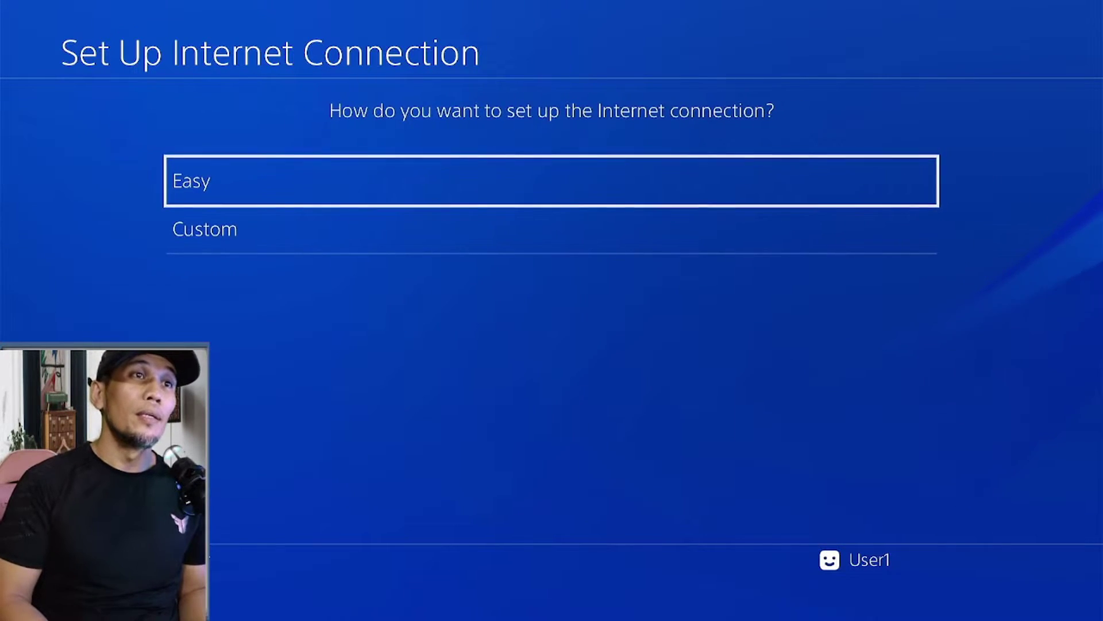
pyautogui.press('Down')
pyautogui.press('Return')
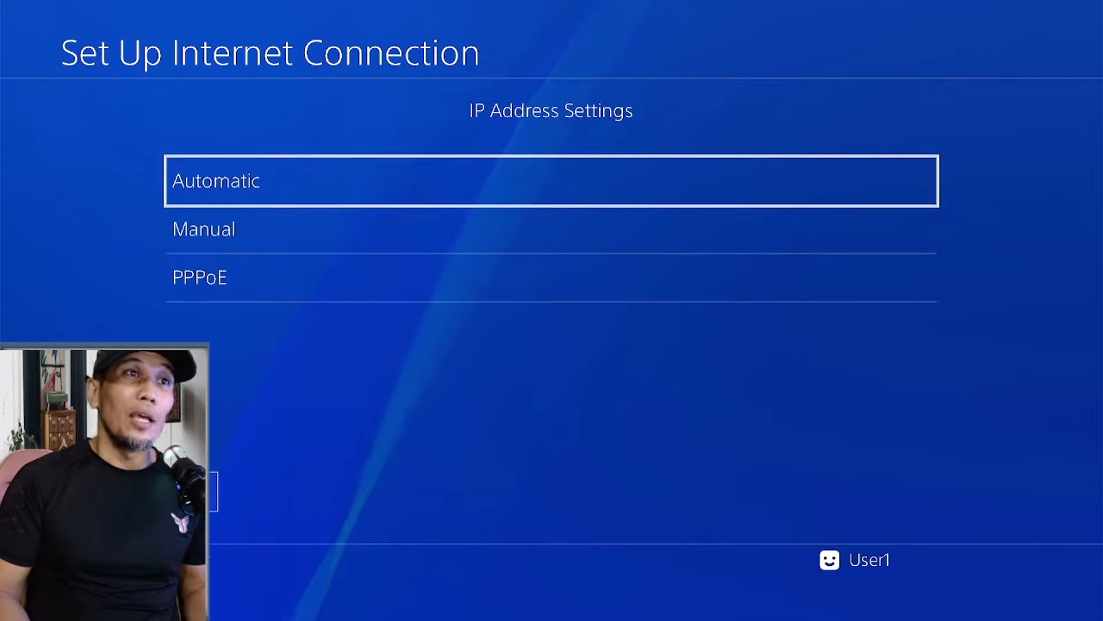
# Step: Use automatic IP, no DHCP host, manual DNS 165.227.83.145 / 192.241.221.79, then go home
pyautogui.press('Return')
pyautogui.press('Return')
pyautogui.press('Down')
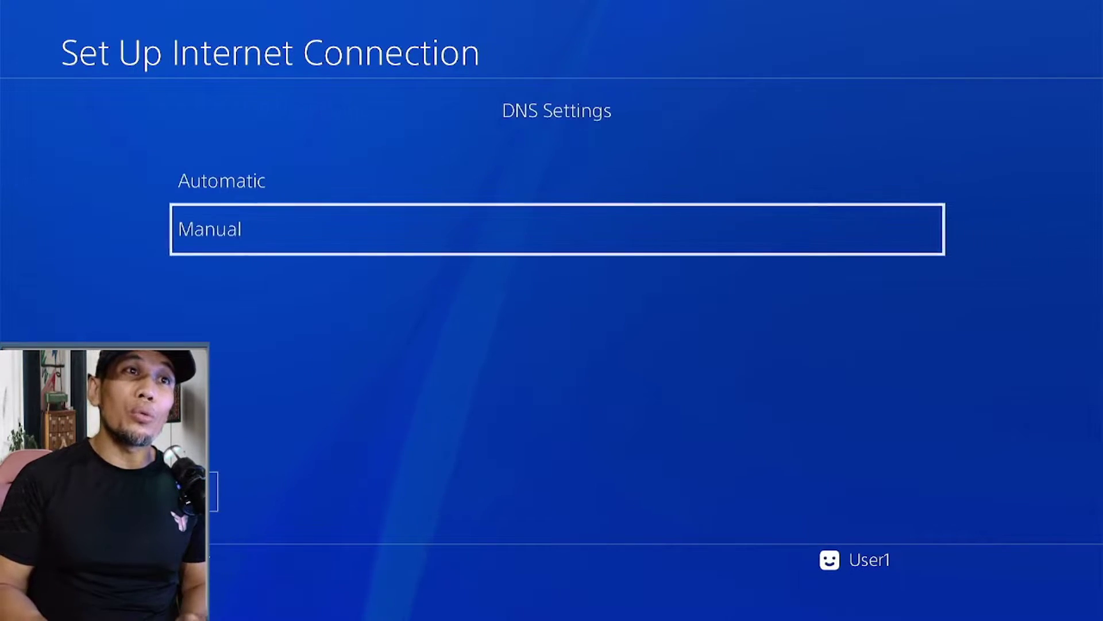
pyautogui.press('Return')
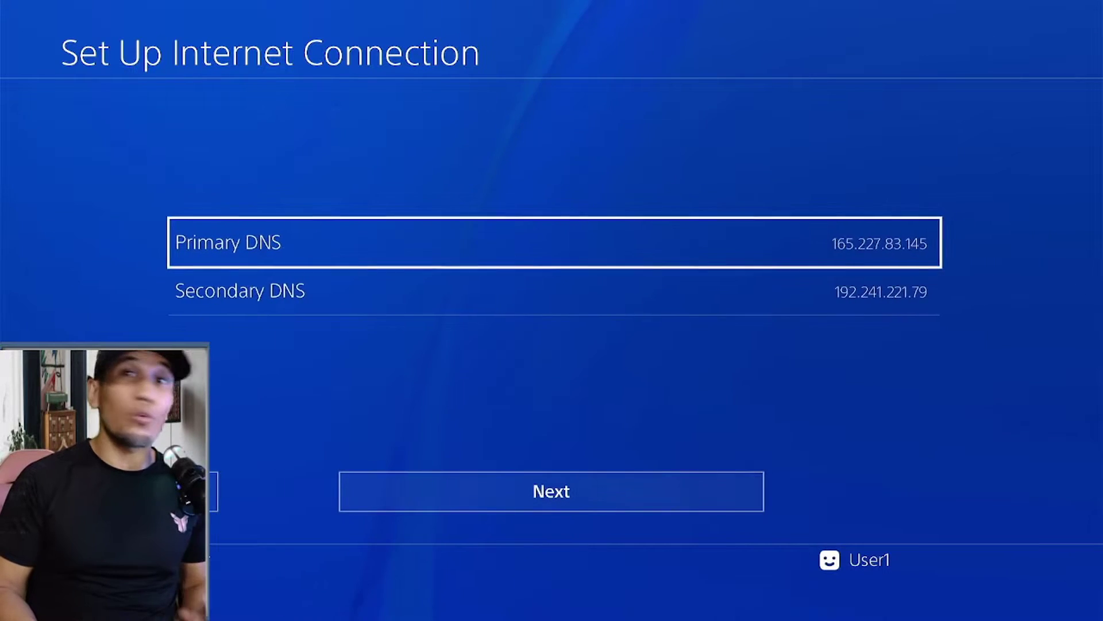
pyautogui.press('Return')
pyautogui.press('Return')
pyautogui.press('Down')
pyautogui.press('Return')
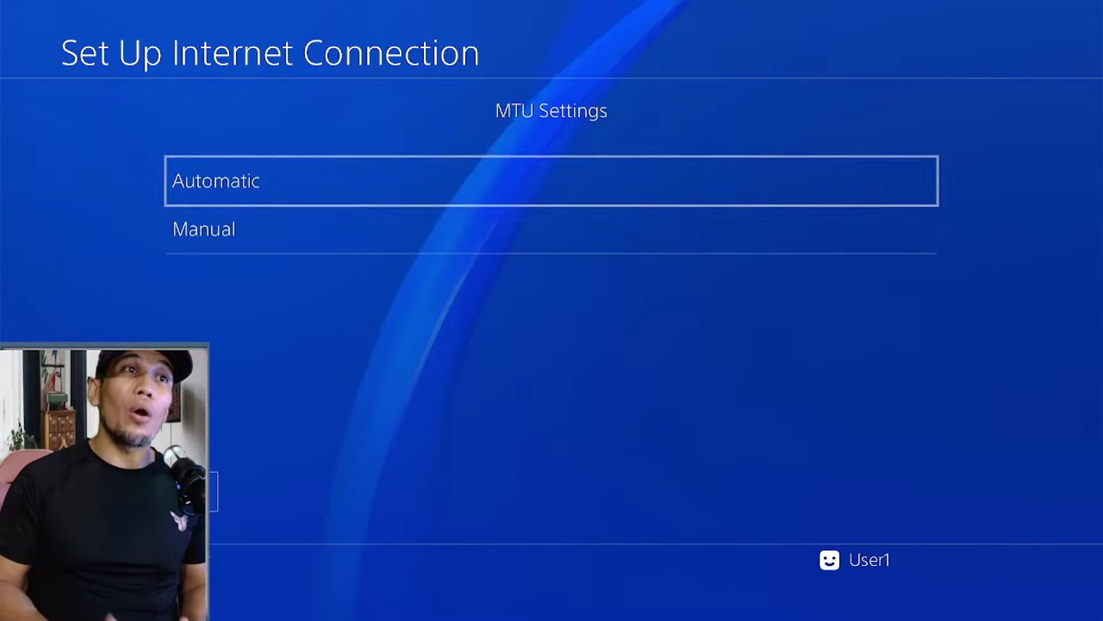
pyautogui.press('Return')
pyautogui.press('Return')
pyautogui.press('Return')
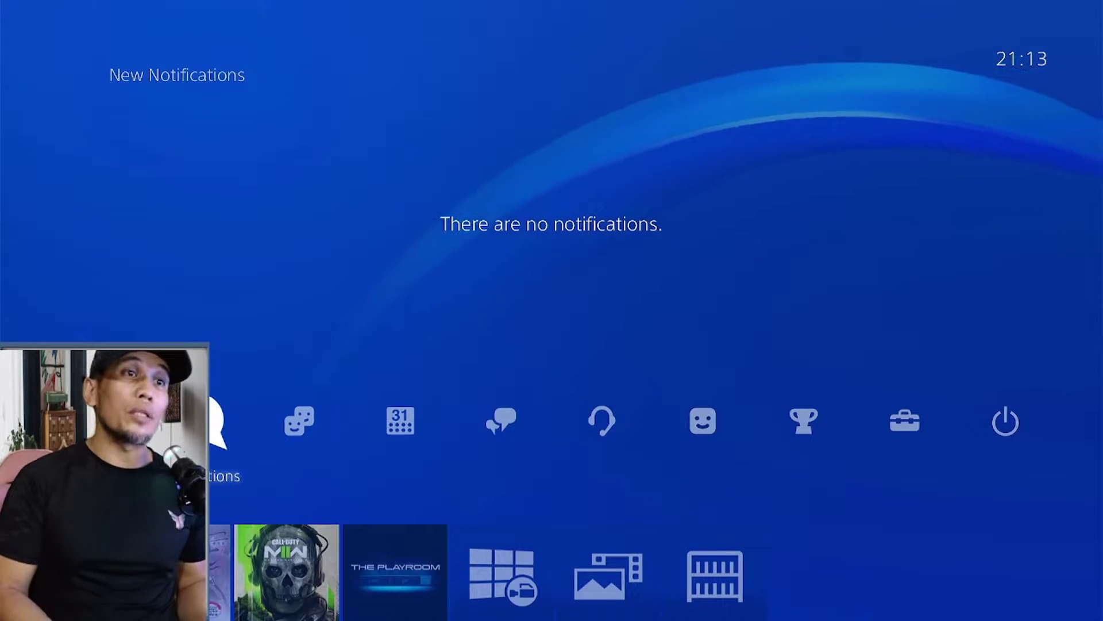
pyautogui.press('Down')
# Step: Launch the Internet Browser and close the open PS-Phive page
pyautogui.press('Left')
pyautogui.press('Left')
pyautogui.press('Left')
pyautogui.press('Left')
pyautogui.press('Right')
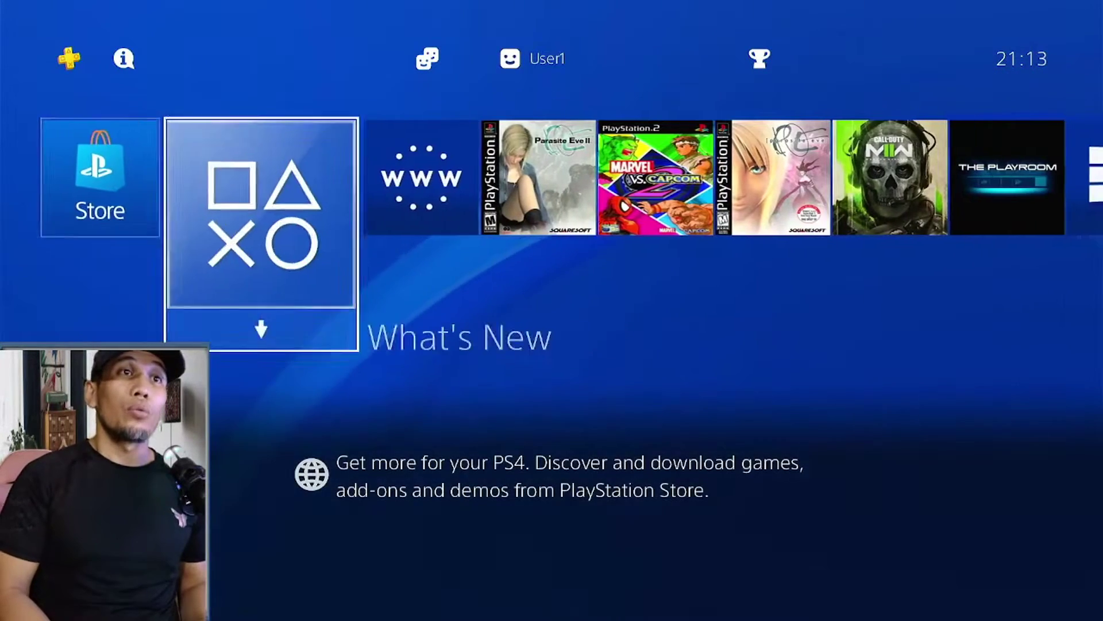
pyautogui.press('Right')
pyautogui.press('Return')
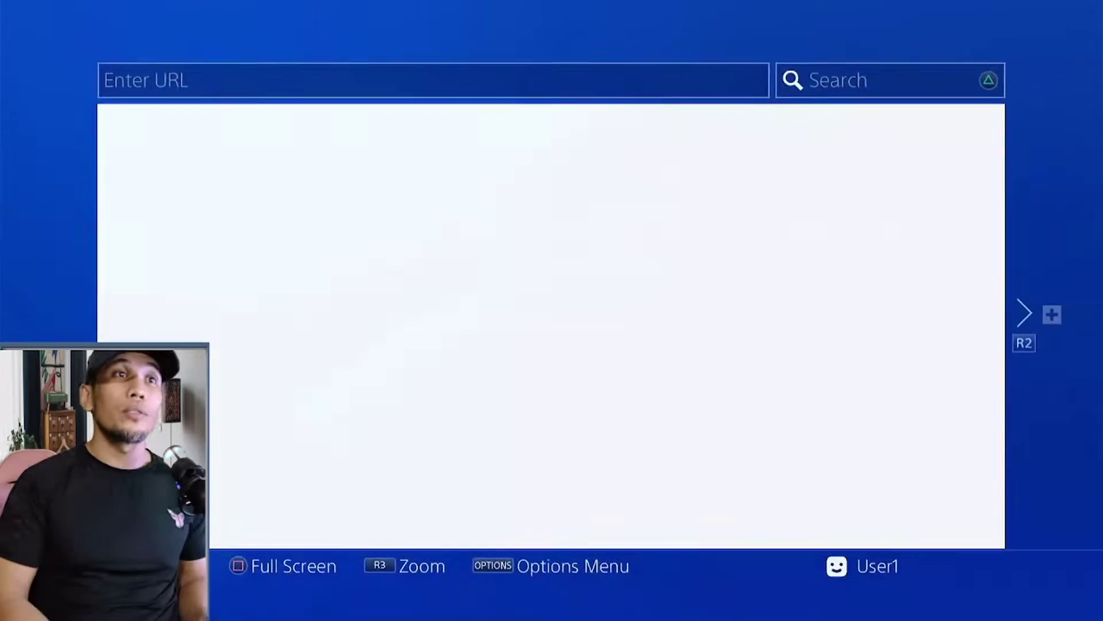
pyautogui.press('Menu')
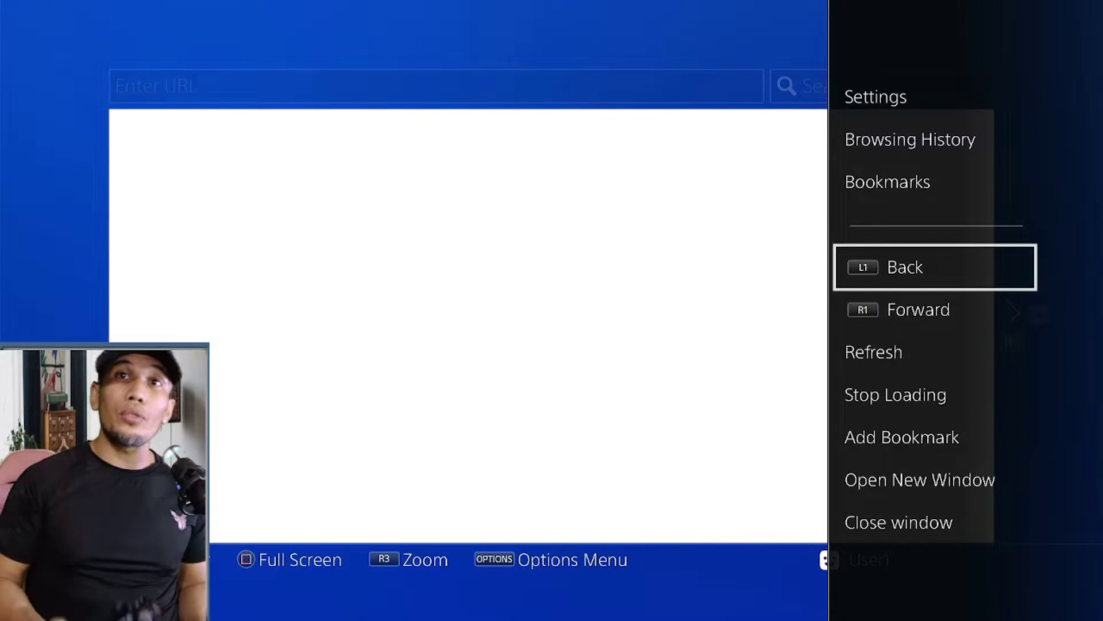
pyautogui.press('Down')
pyautogui.press('Down')
pyautogui.press('Down')
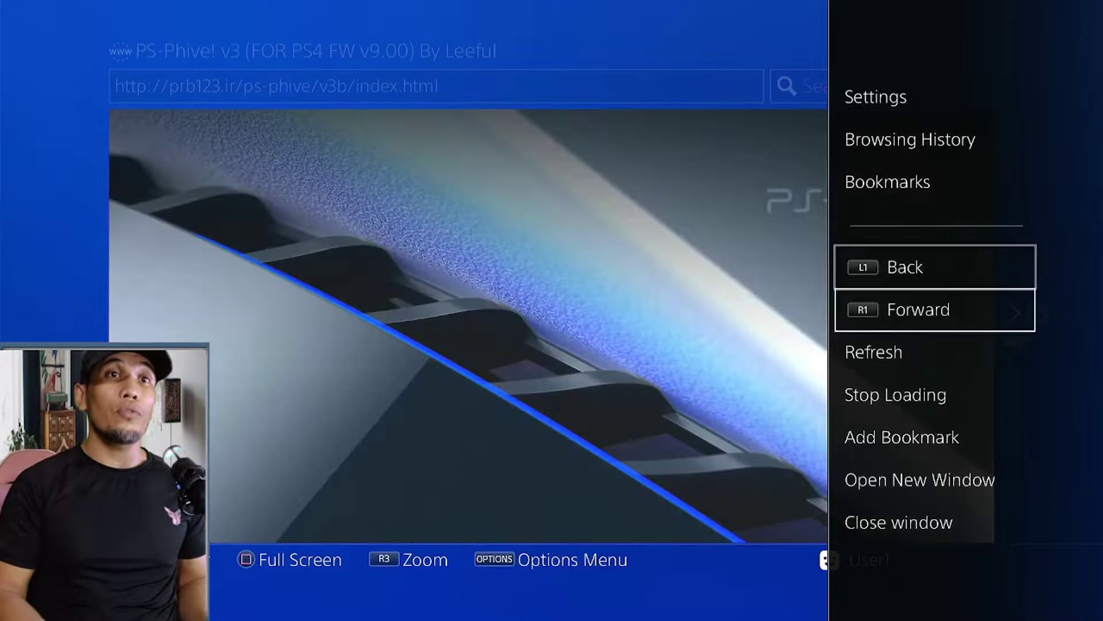
pyautogui.press('Return')
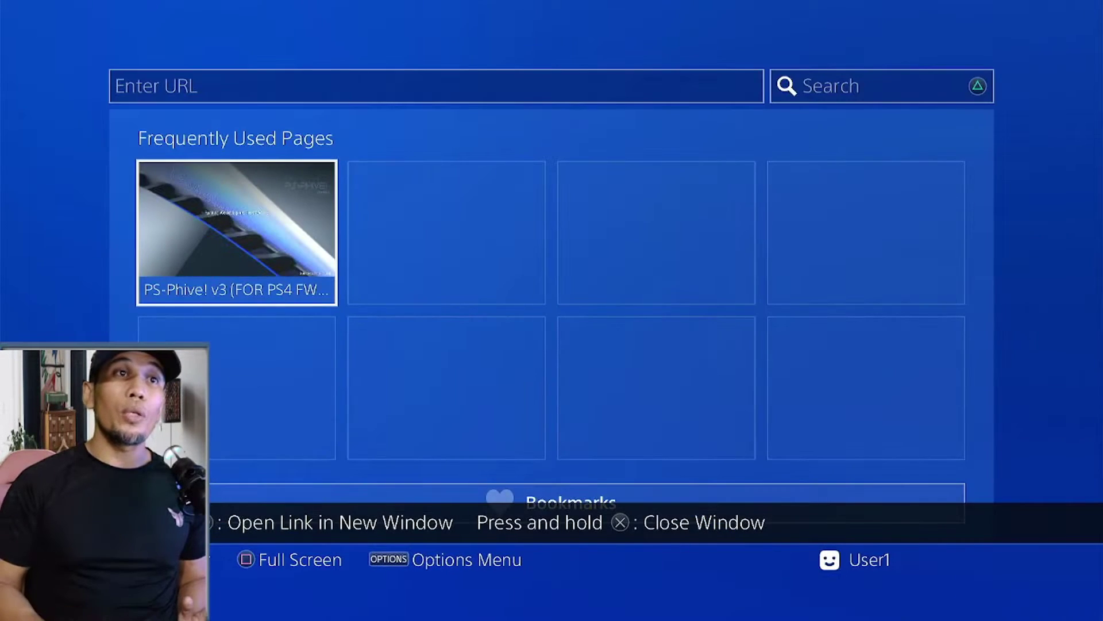
# Step: Remove the PS-Phive tile from Frequently Used Pages
pyautogui.press('Menu')
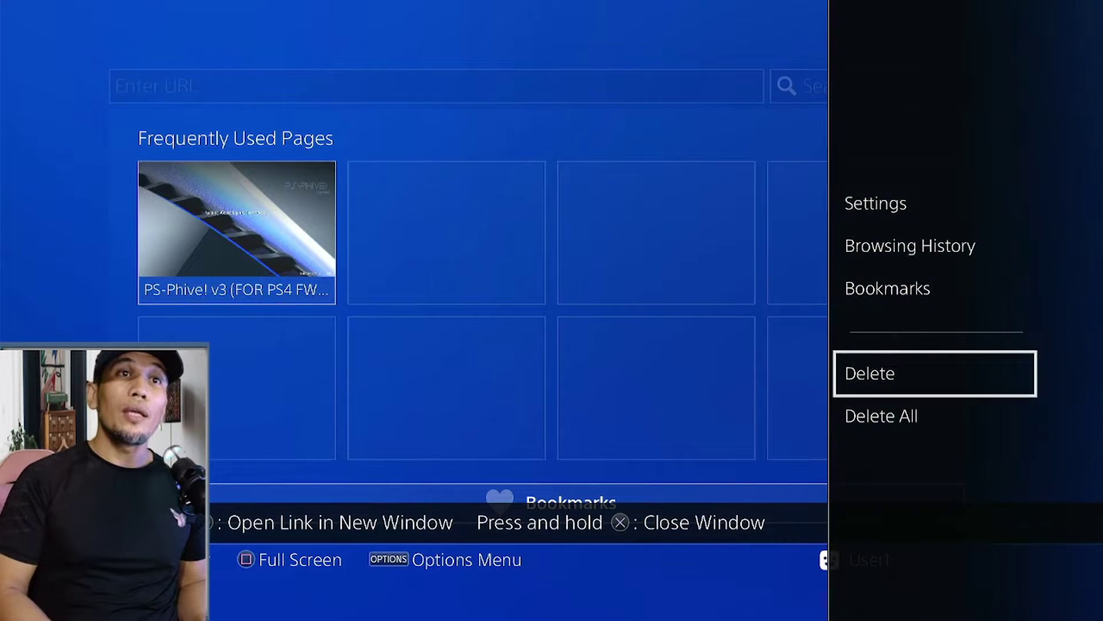
pyautogui.press('Return')
pyautogui.press('Return')
pyautogui.press('Menu')
pyautogui.press('Up')
pyautogui.press('Up')
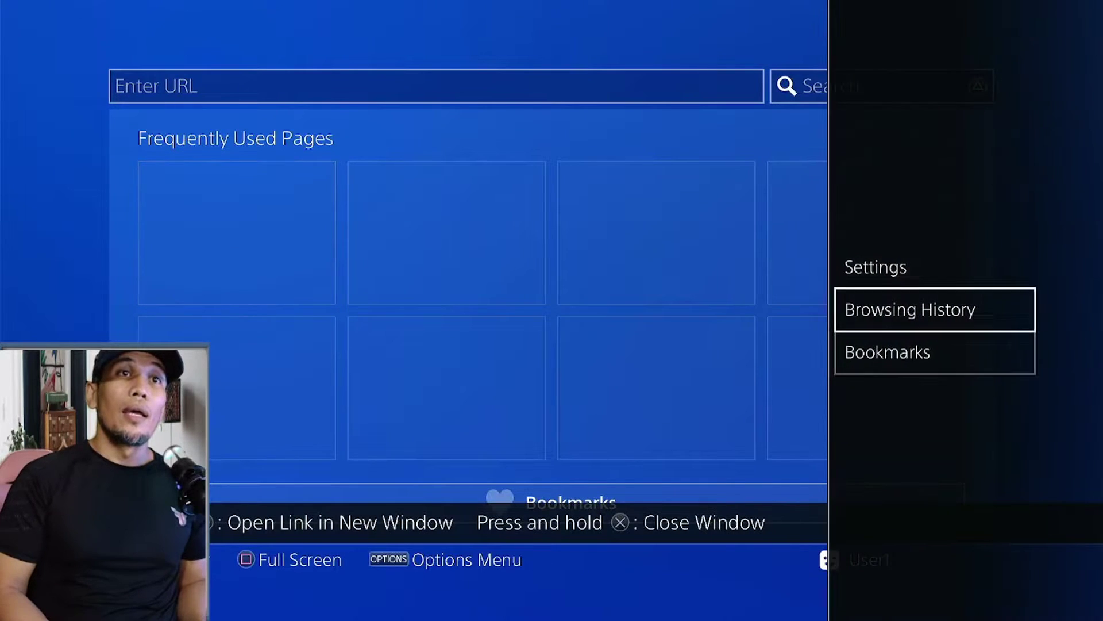
# Step: Delete the browser's cookies and clear website data, then return to the address field
pyautogui.press('Return')
pyautogui.press('Down')
pyautogui.press('Down')
pyautogui.press('Return')
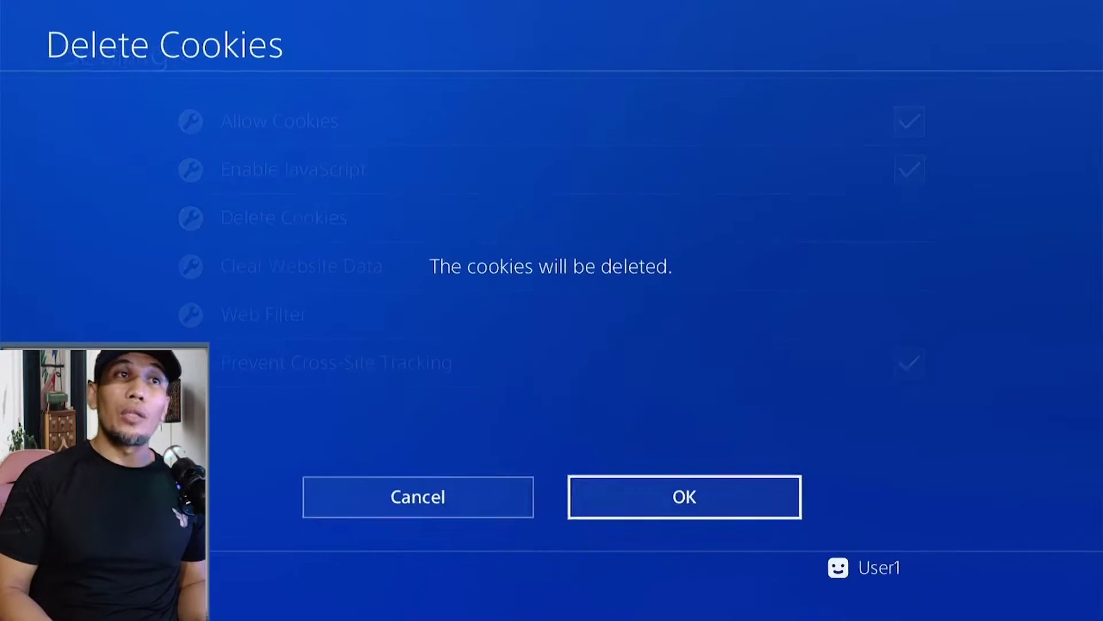
pyautogui.press('Return')
pyautogui.press('Down')
pyautogui.press('Return')
pyautogui.press('Return')
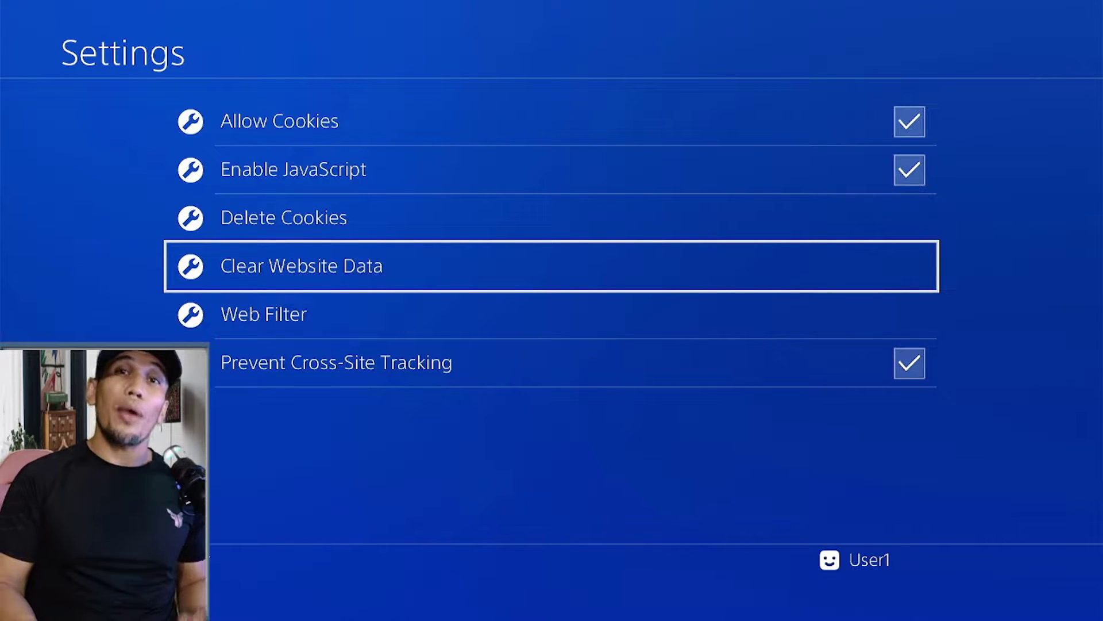
pyautogui.press('Escape')
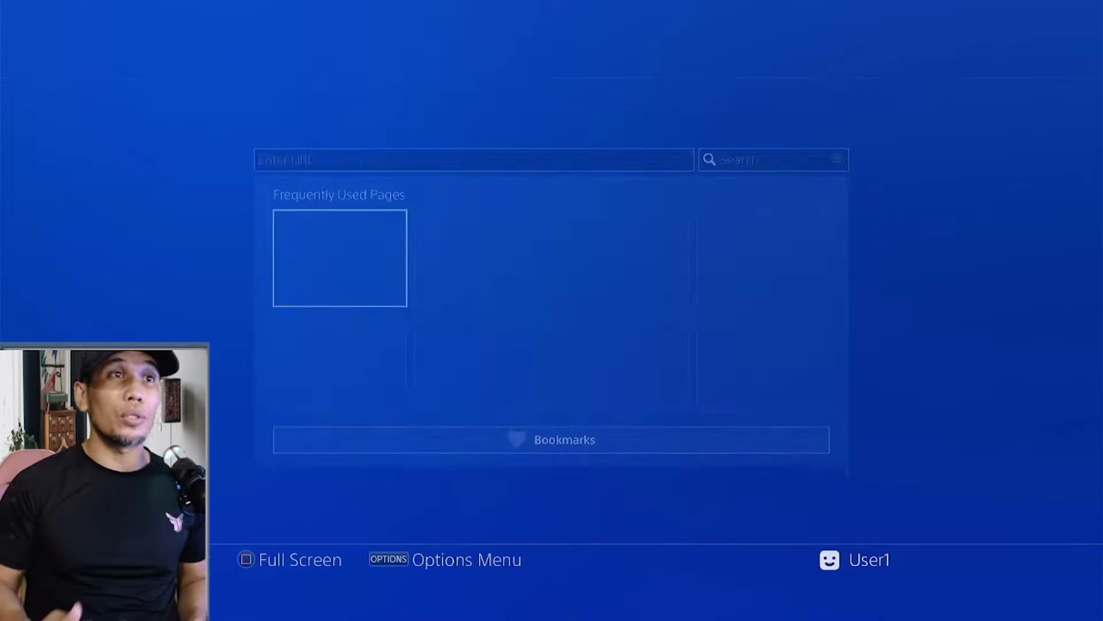
pyautogui.press('Up')
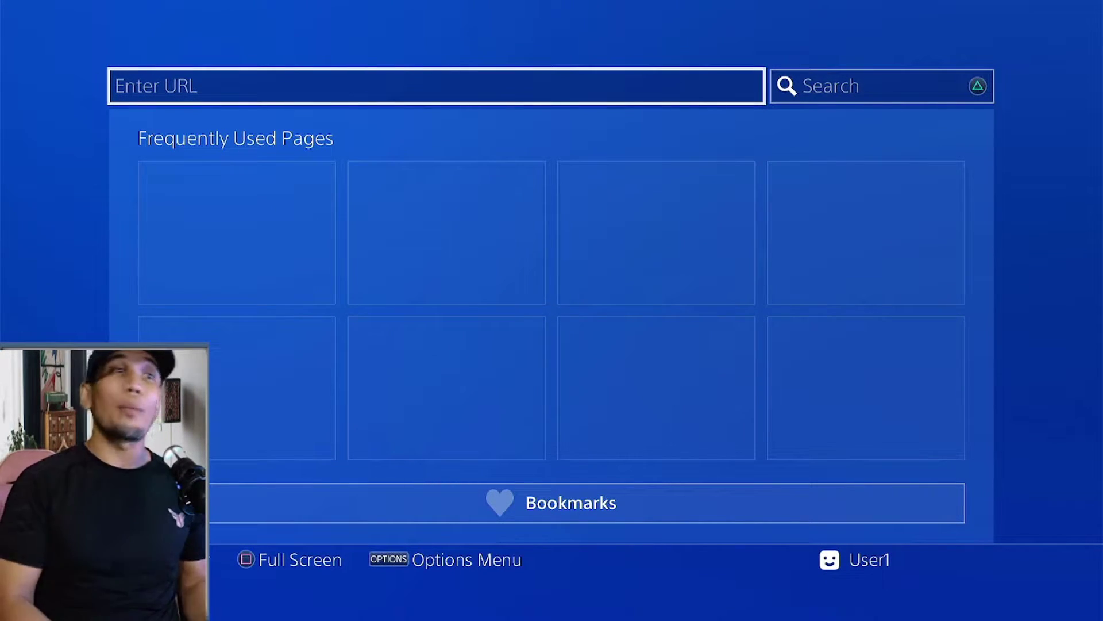
pyautogui.press('Return')
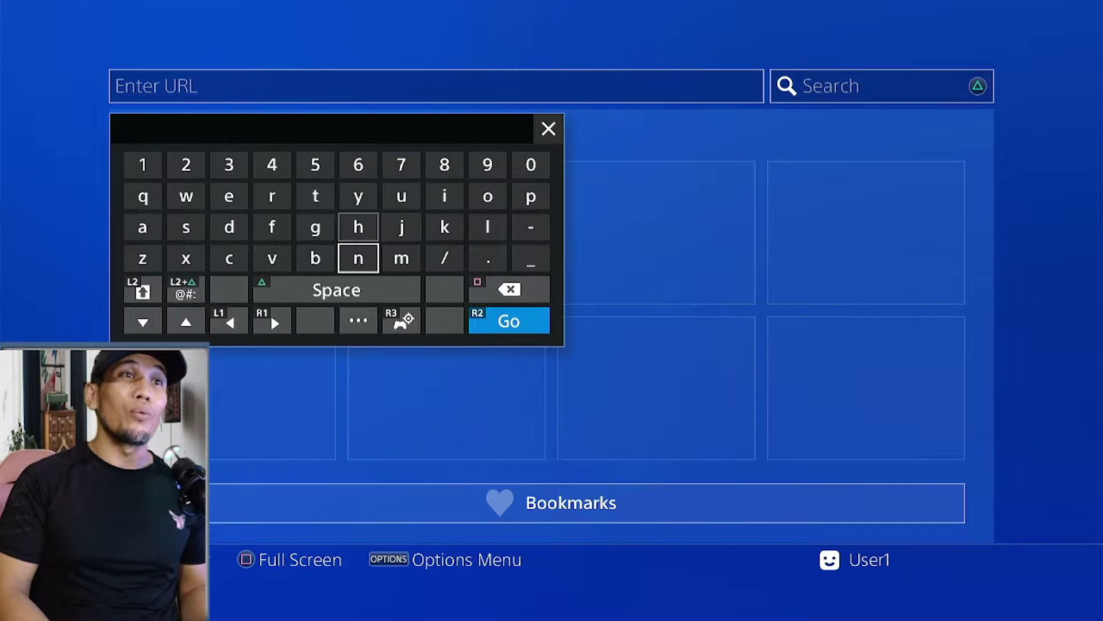
pyautogui.write('n')
pyautogui.press('Up')
pyautogui.press('Up')
pyautogui.press('Up')
pyautogui.press('Left')
pyautogui.press('Left')
pyautogui.press('Left')
pyautogui.press('Return')
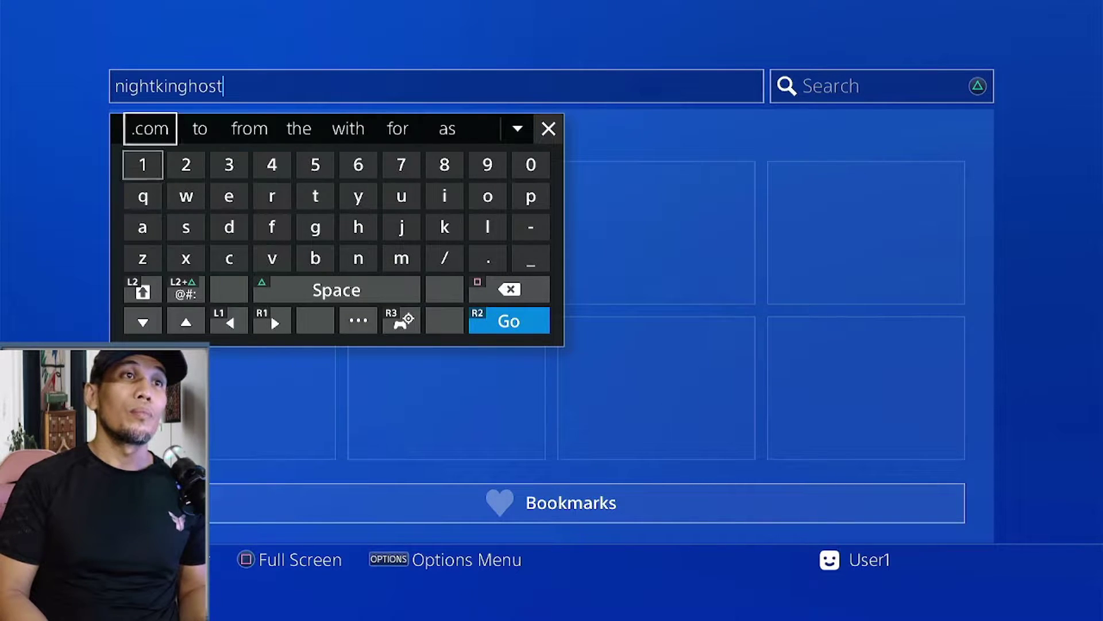
pyautogui.press('Return')
pyautogui.press('Return')
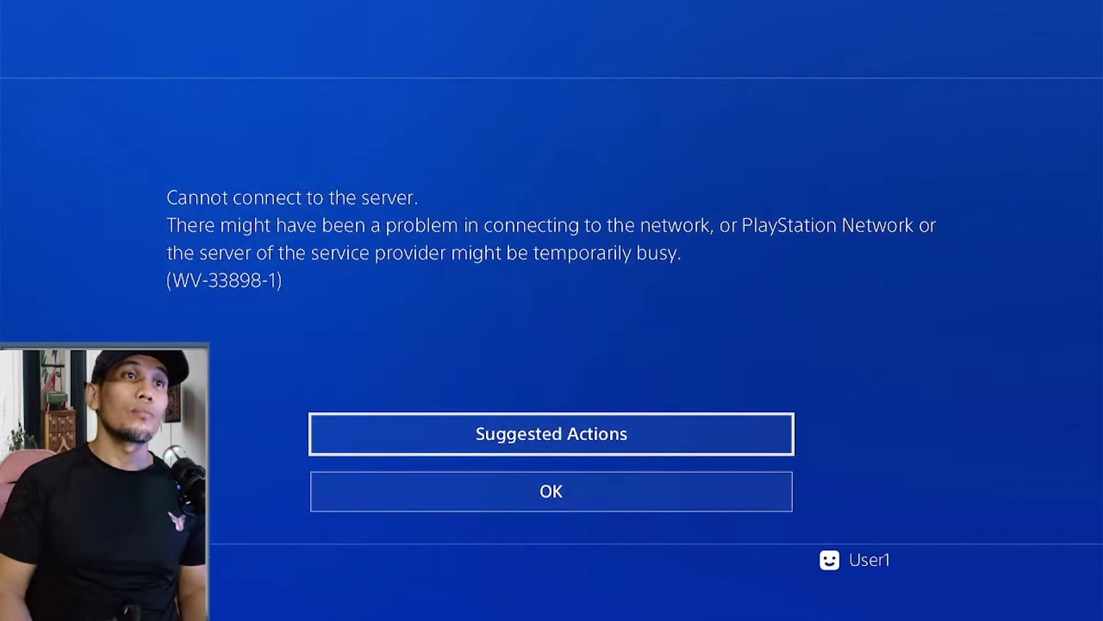
pyautogui.press('Down')
pyautogui.press('Return')
pyautogui.press('Up')
pyautogui.press('Return')
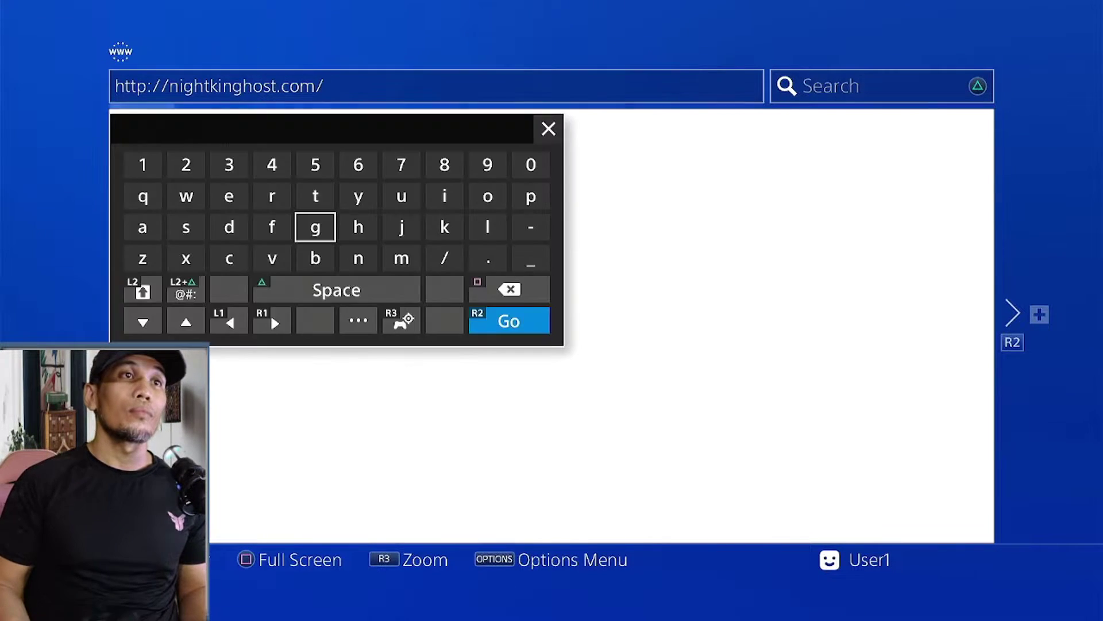
pyautogui.press('Return')
pyautogui.press('Return')
pyautogui.press('Return')
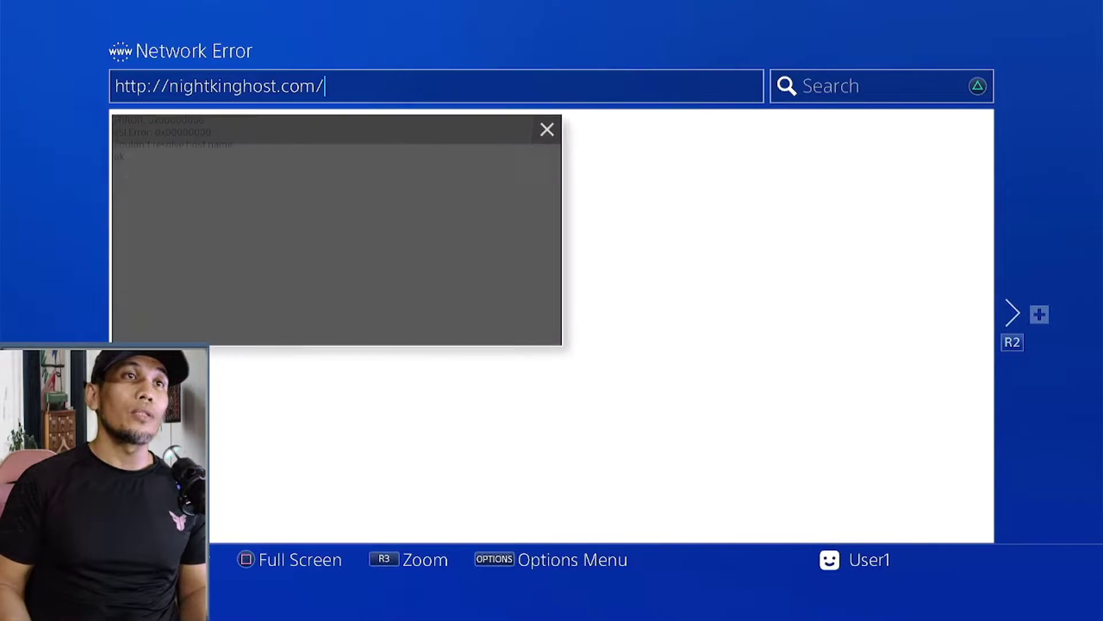
pyautogui.press('Return')
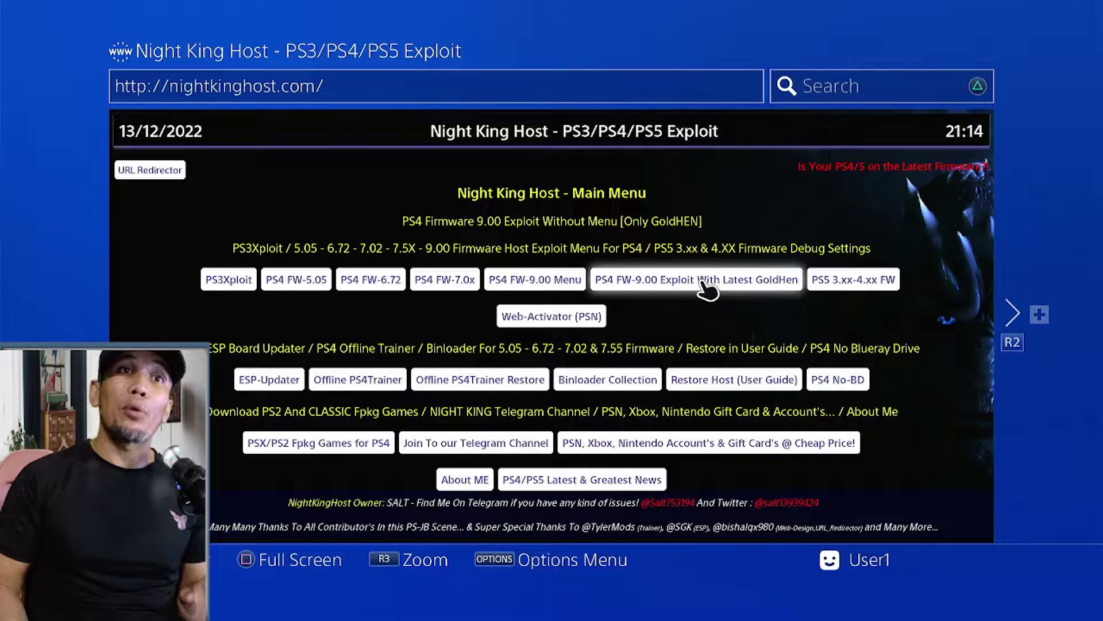
# Step: Run 'PS4 FW-9.00 Exploit With Latest GoldHen', dismissing the memory error and Insert USB alert
pyautogui.click(702, 280)
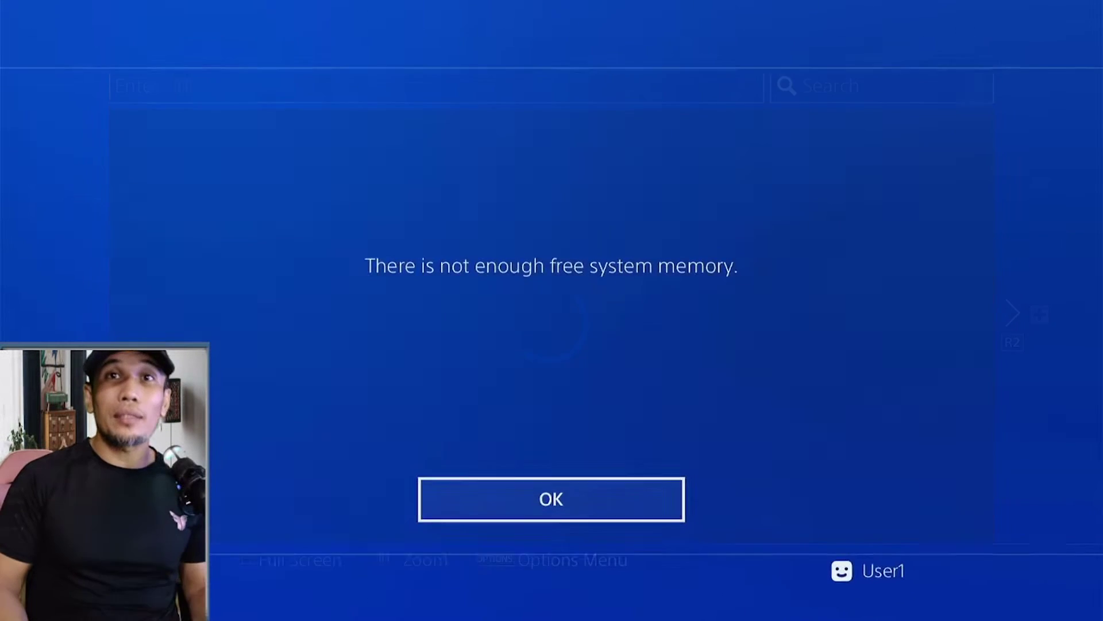
pyautogui.press('Return')
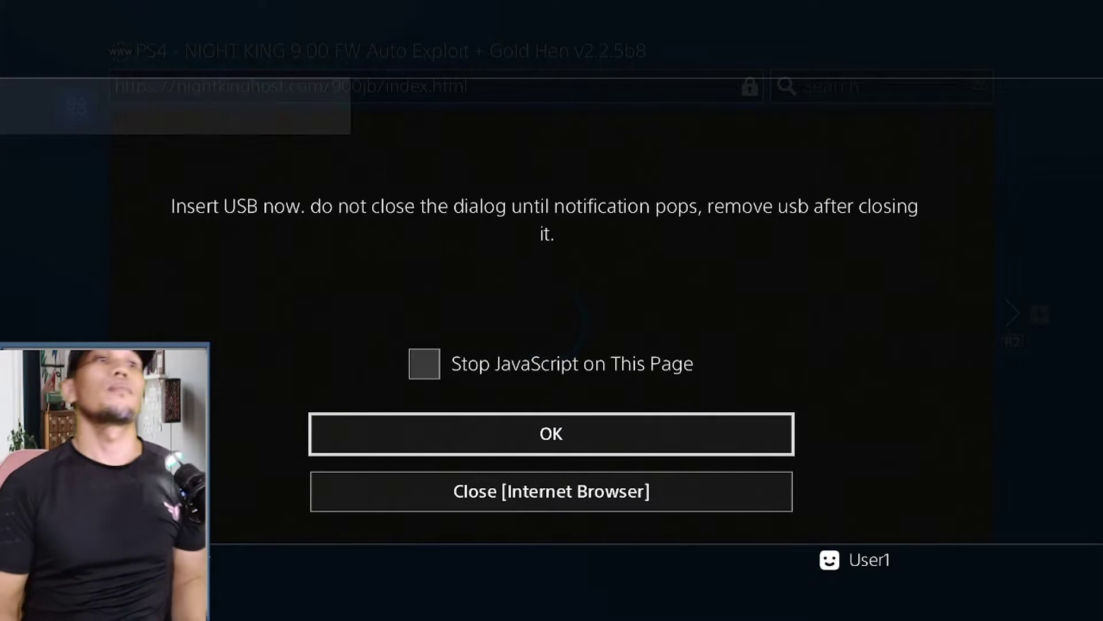
pyautogui.press('Return')
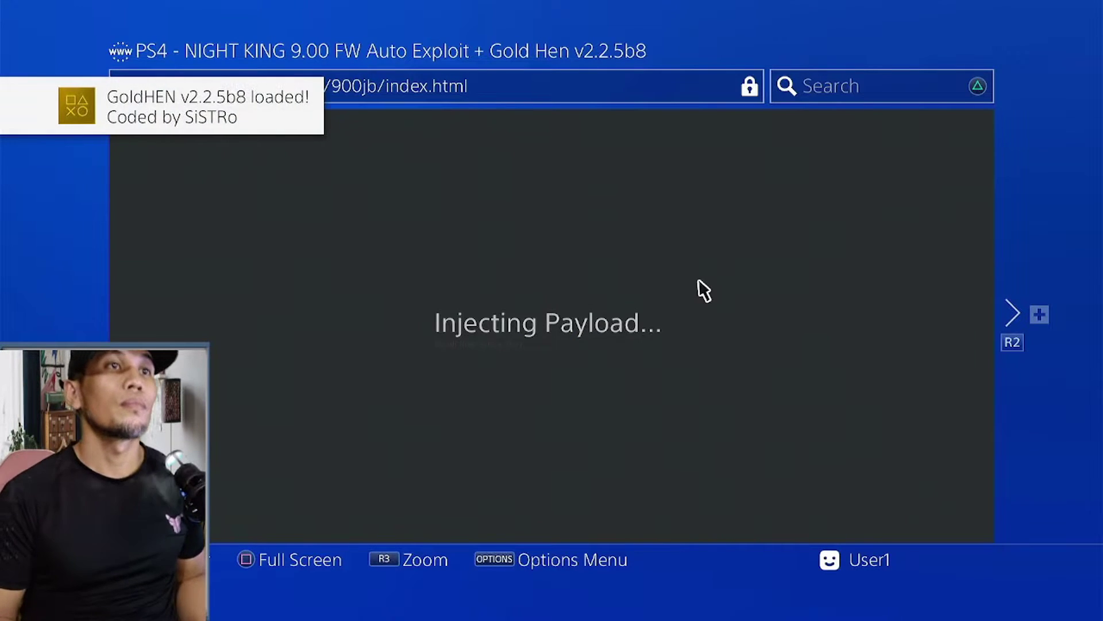
# Step: Return home and open Settings > ★GoldHEN★ to check GoldHEN v2.2.5b8 is loaded
pyautogui.press('super')
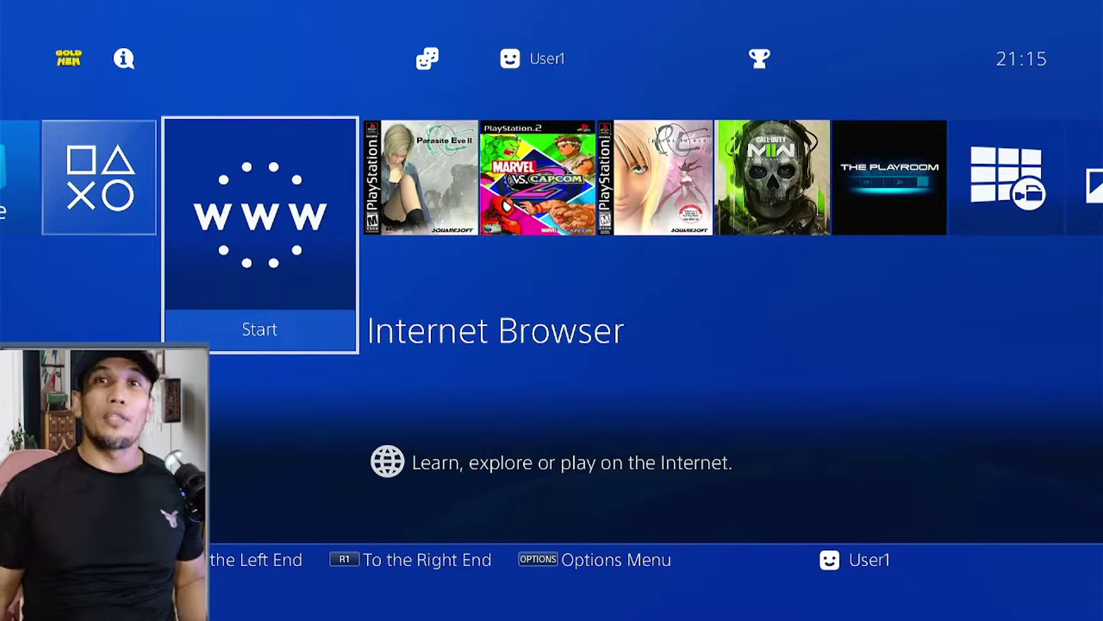
pyautogui.press('Right')
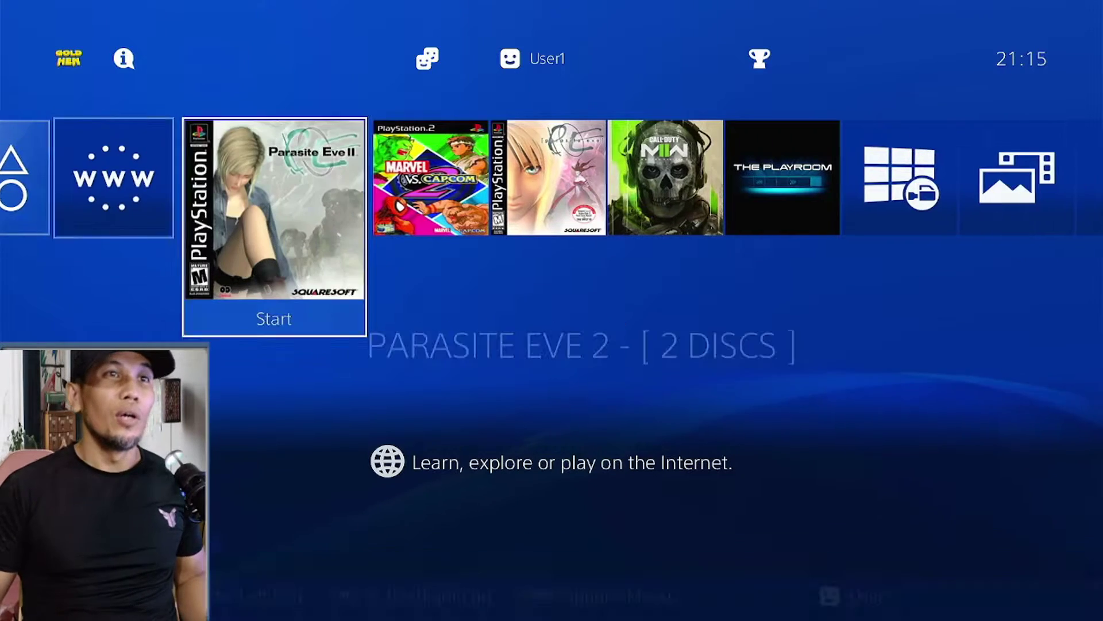
pyautogui.press('Up')
pyautogui.press('Right')
pyautogui.press('Right')
pyautogui.press('Right')
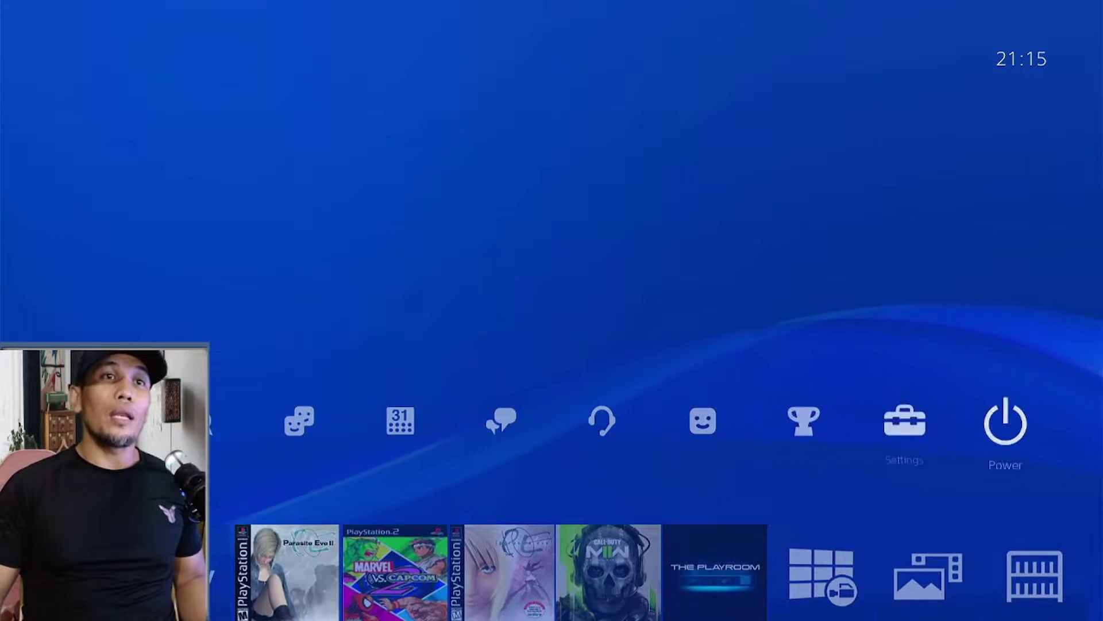
pyautogui.press('Right')
pyautogui.press('Left')
pyautogui.press('Return')
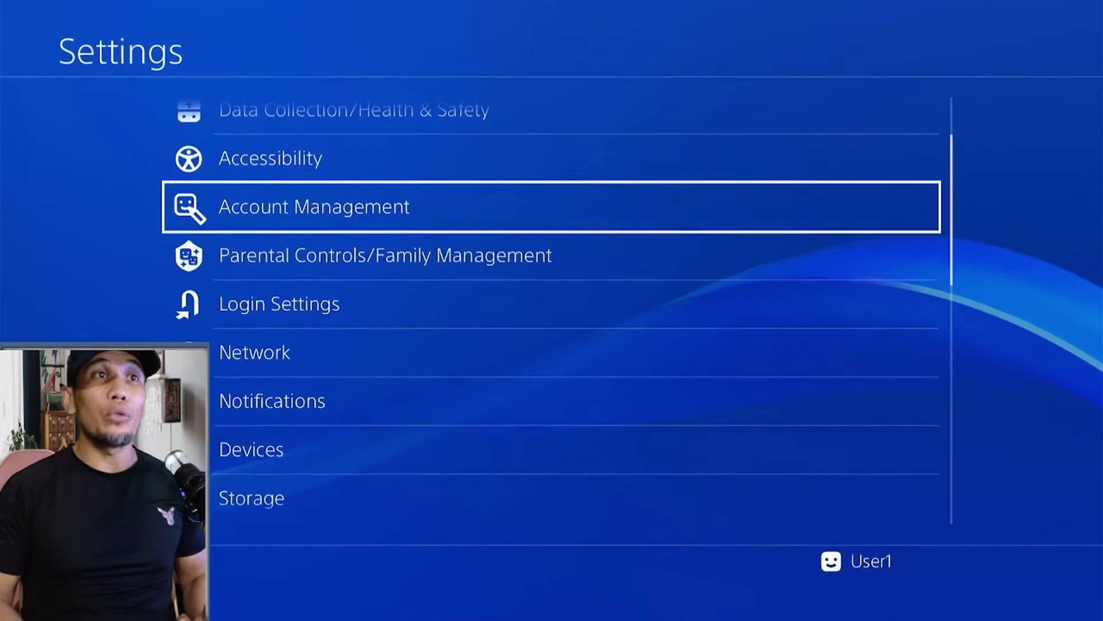
pyautogui.press('Up')
pyautogui.press('Up')
pyautogui.press('Up')
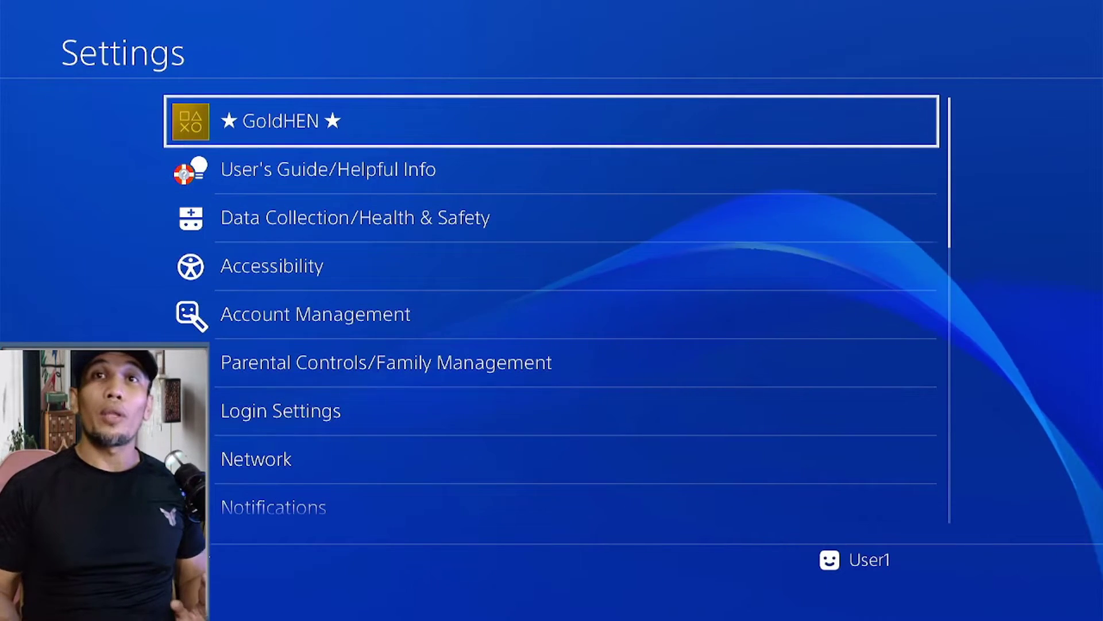
pyautogui.press('Return')
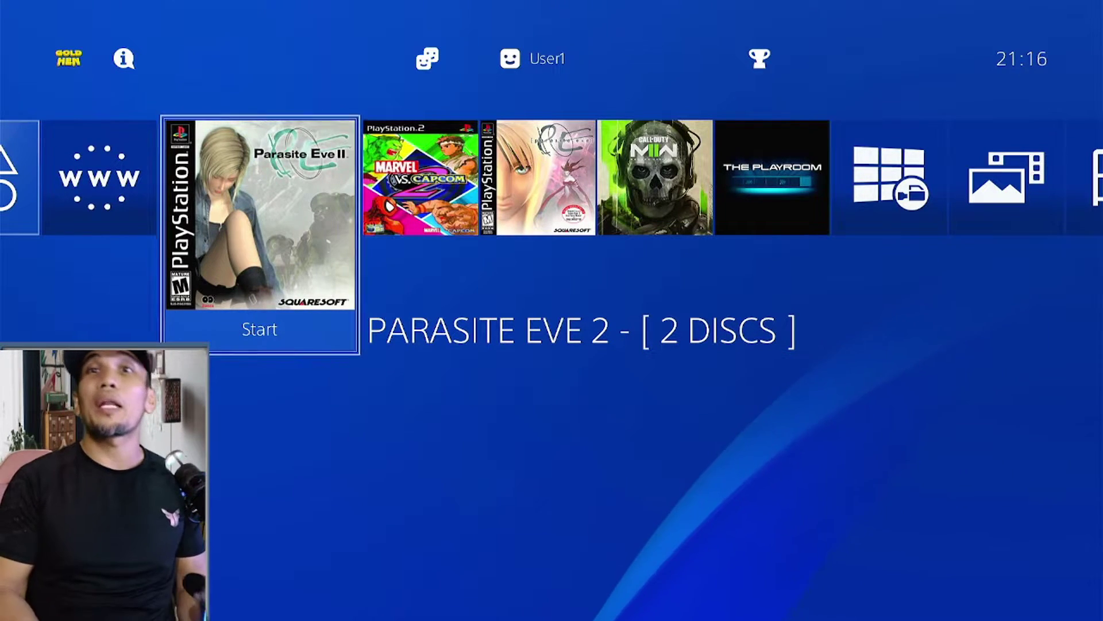
# Step: Launch the Internet Browser and close the open exploit page
pyautogui.press('Left')
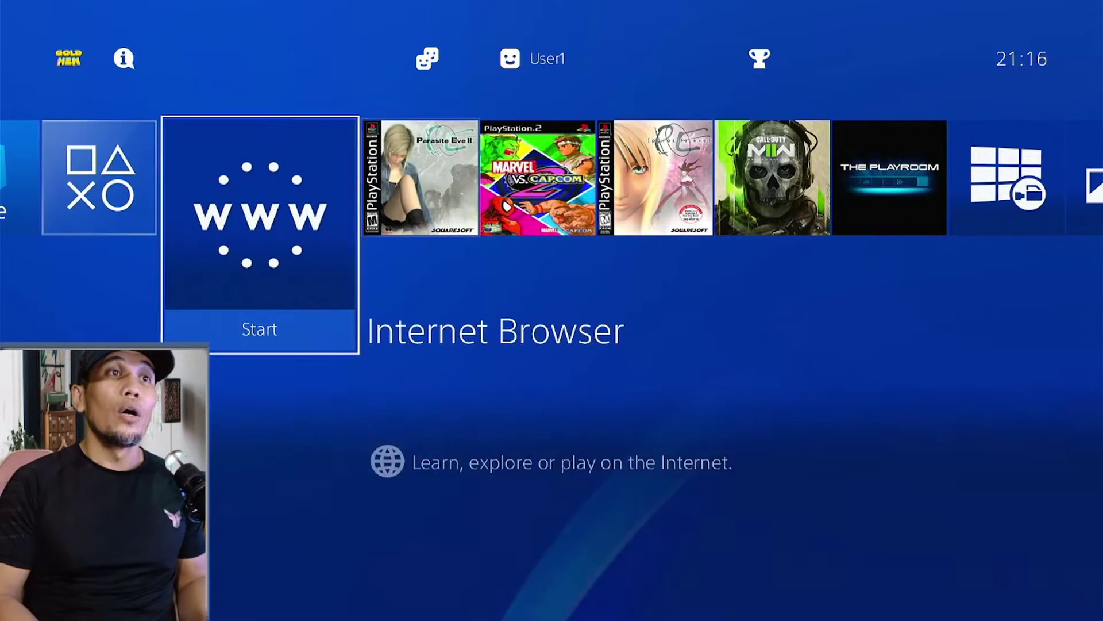
pyautogui.press('Return')
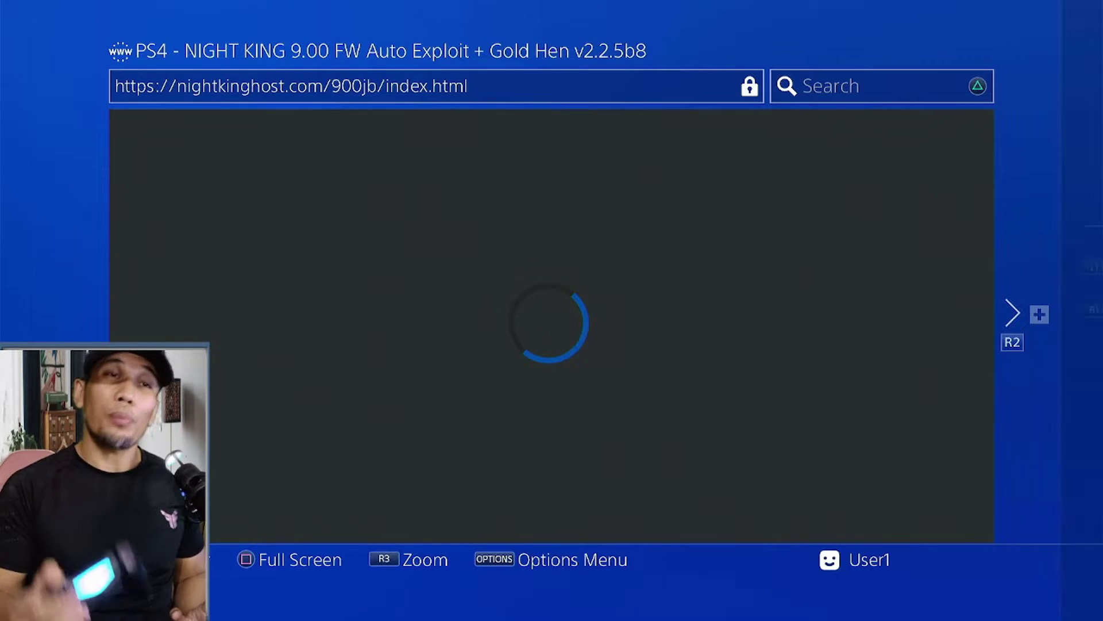
pyautogui.press('Menu')
pyautogui.press('Down')
pyautogui.press('Down')
pyautogui.press('Down')
pyautogui.press('Down')
pyautogui.press('Return')
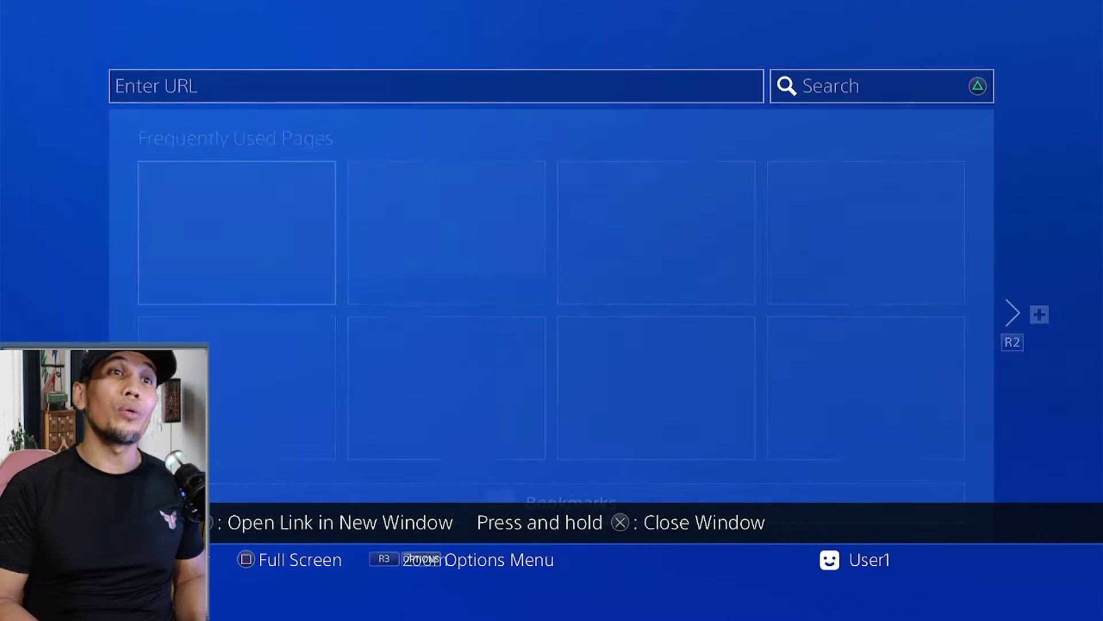
# Step: Delete all Frequently Used Pages
pyautogui.press('Menu')
pyautogui.press('Return')
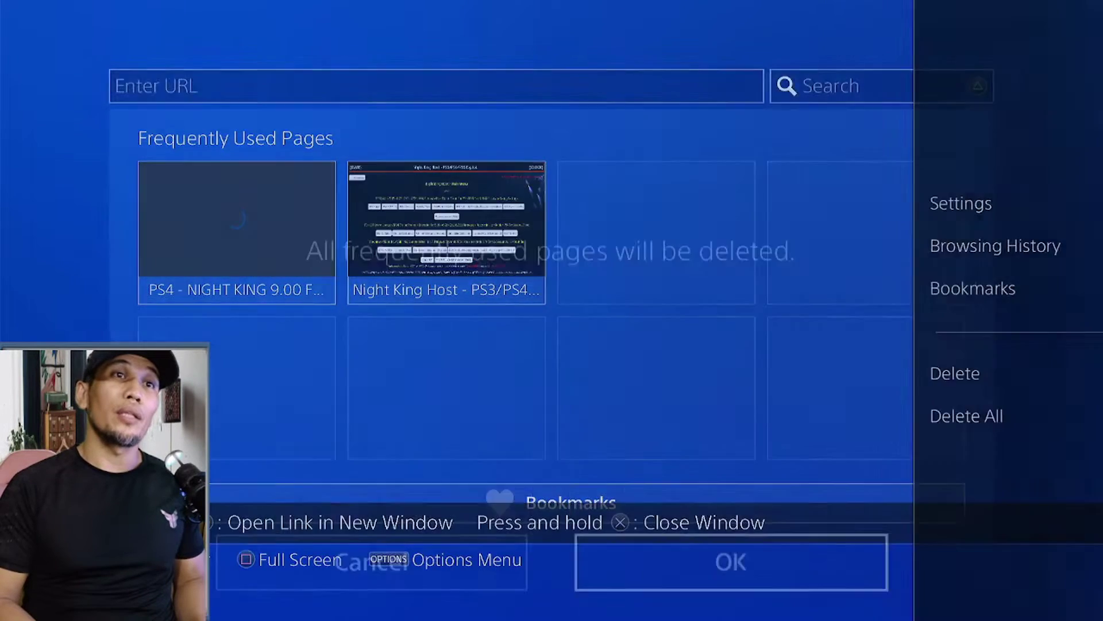
pyautogui.press('Return')
# Step: Delete the browser's cookies and clear its website data in Settings
pyautogui.press('Menu')
pyautogui.press('Up')
pyautogui.press('Up')
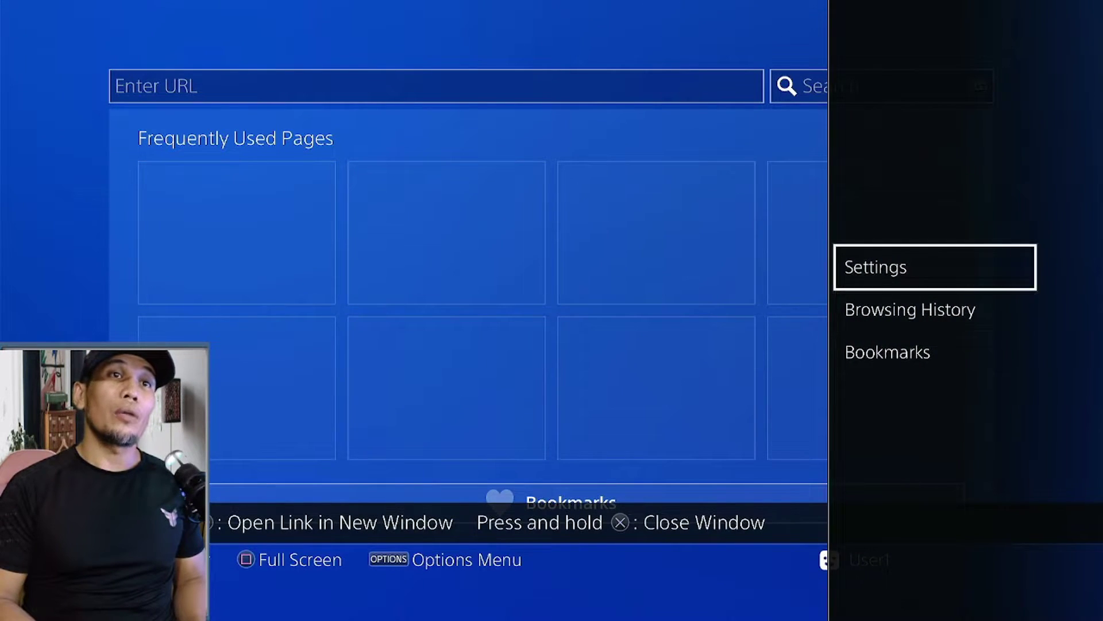
pyautogui.press('Return')
pyautogui.press('Down')
pyautogui.press('Down')
pyautogui.press('Down')
pyautogui.press('Up')
pyautogui.press('Return')
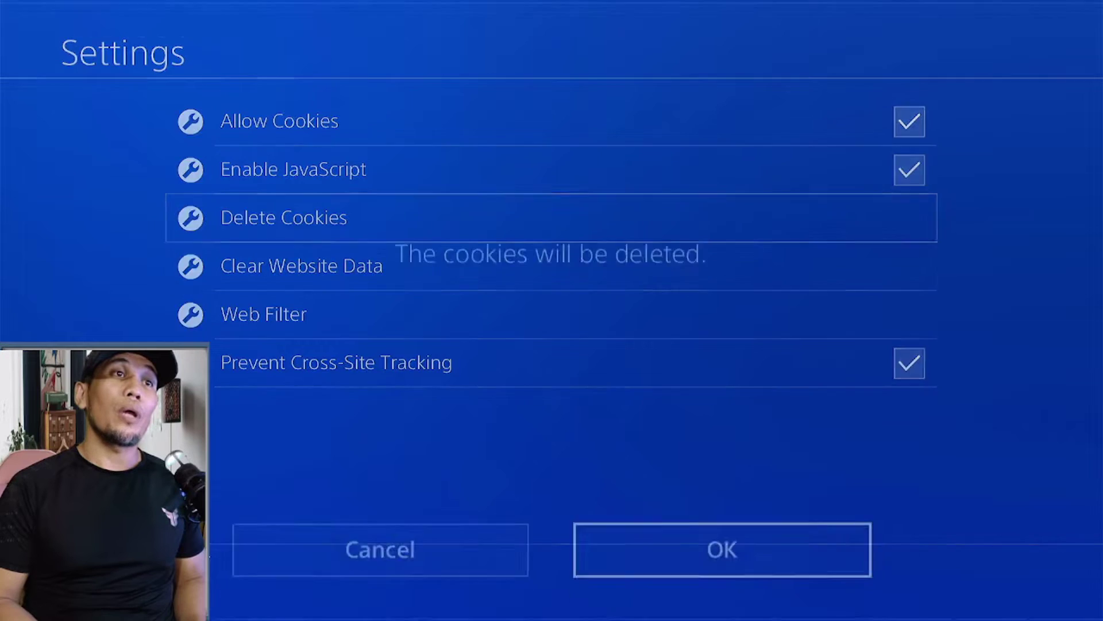
pyautogui.press('Return')
pyautogui.press('Down')
pyautogui.press('Return')
pyautogui.press('Return')
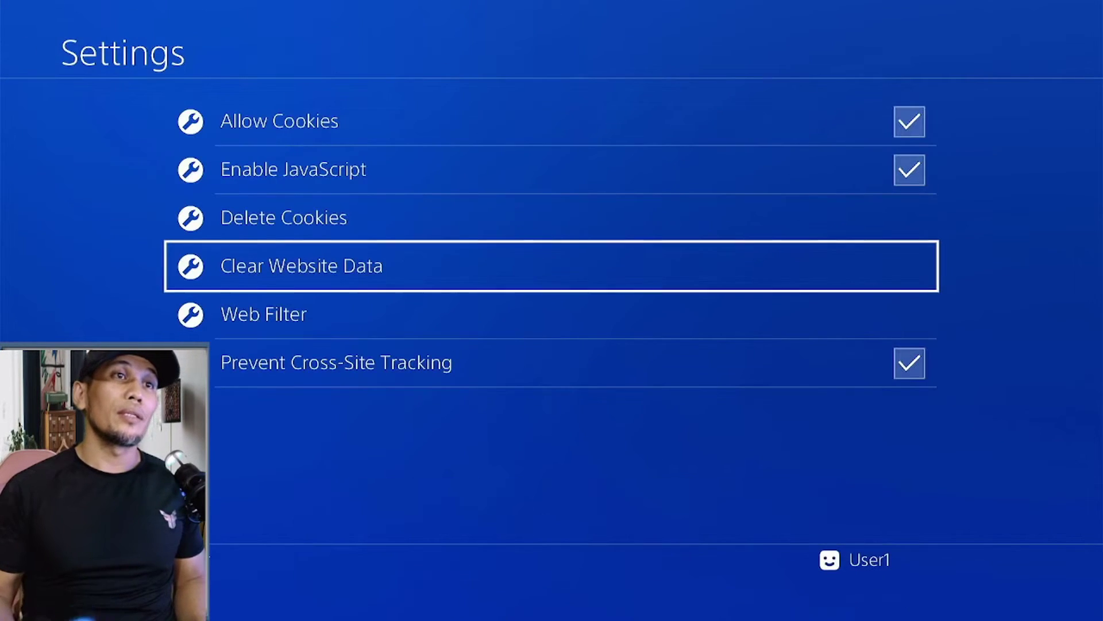
pyautogui.press('Escape')
pyautogui.press('Return')
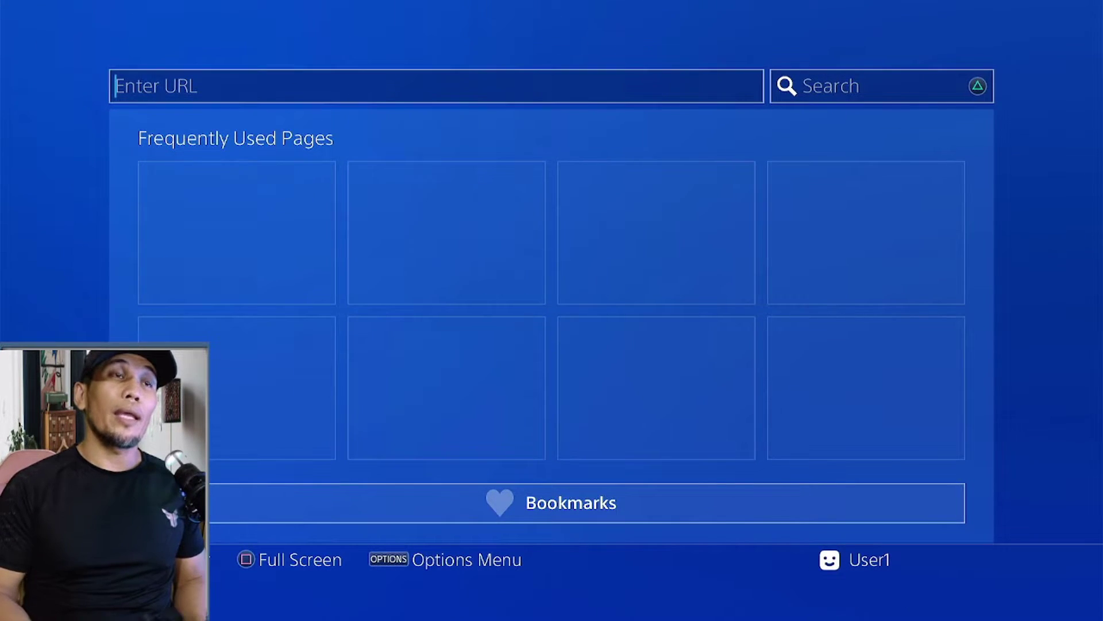
# Step: Build the address prb123.ir/ps-phive/v3b/index from keyboard suggestions
pyautogui.press('Right')
pyautogui.press('Right')
pyautogui.press('Right')
pyautogui.press('Up')
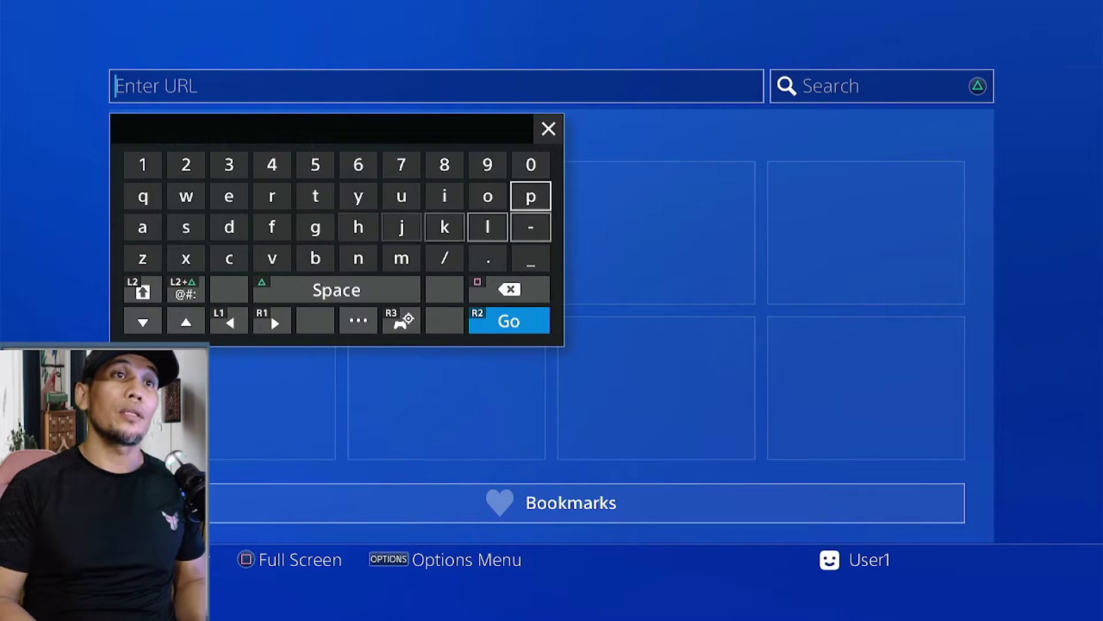
pyautogui.press('Right')
pyautogui.press('Left')
pyautogui.write('p')
pyautogui.press('Up')
pyautogui.press('Up')
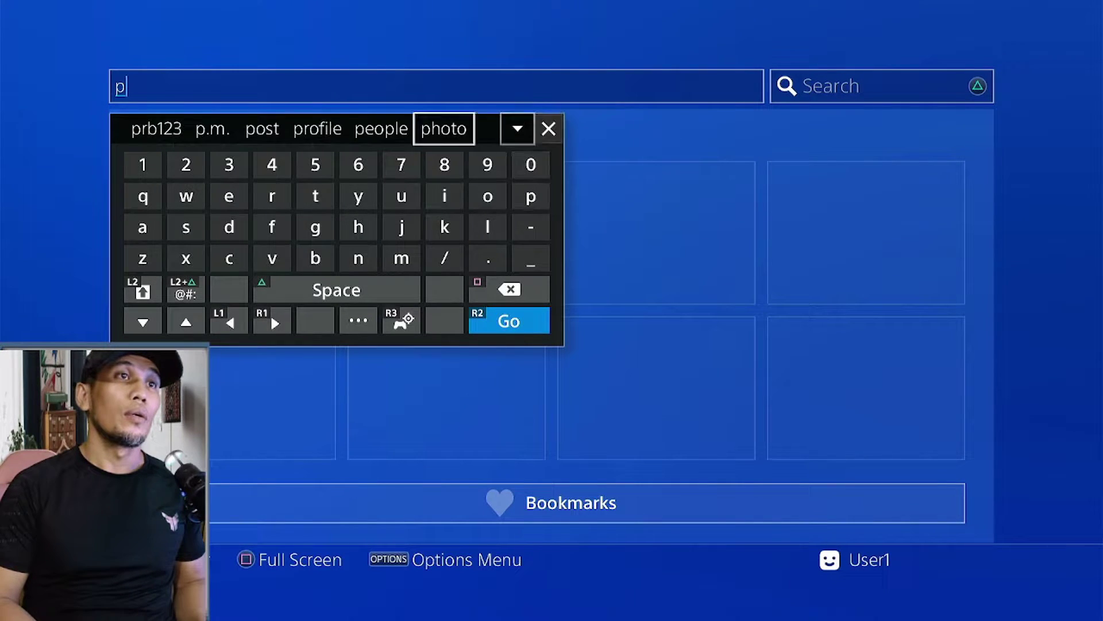
pyautogui.press('Left')
pyautogui.press('Left')
pyautogui.press('Left')
pyautogui.press('Return')
pyautogui.press('Up')
pyautogui.press('Return')
pyautogui.press('Up')
pyautogui.press('Return')
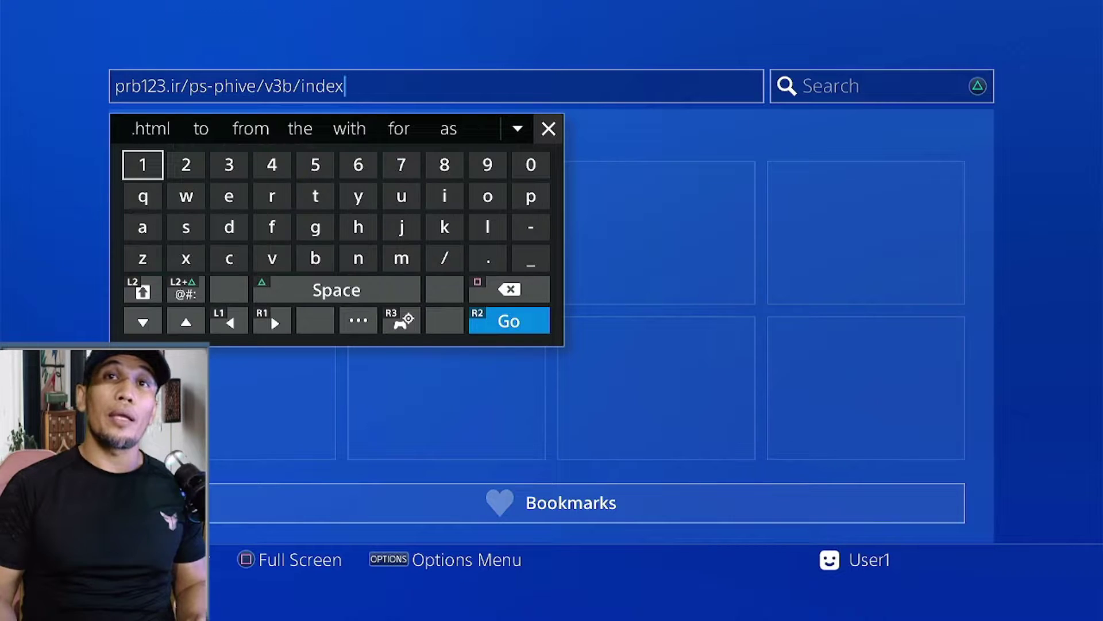
# Step: Complete the address with .html and load the PS-Phive v3b host page
pyautogui.press('Up')
pyautogui.press('Left')
pyautogui.press('Return')
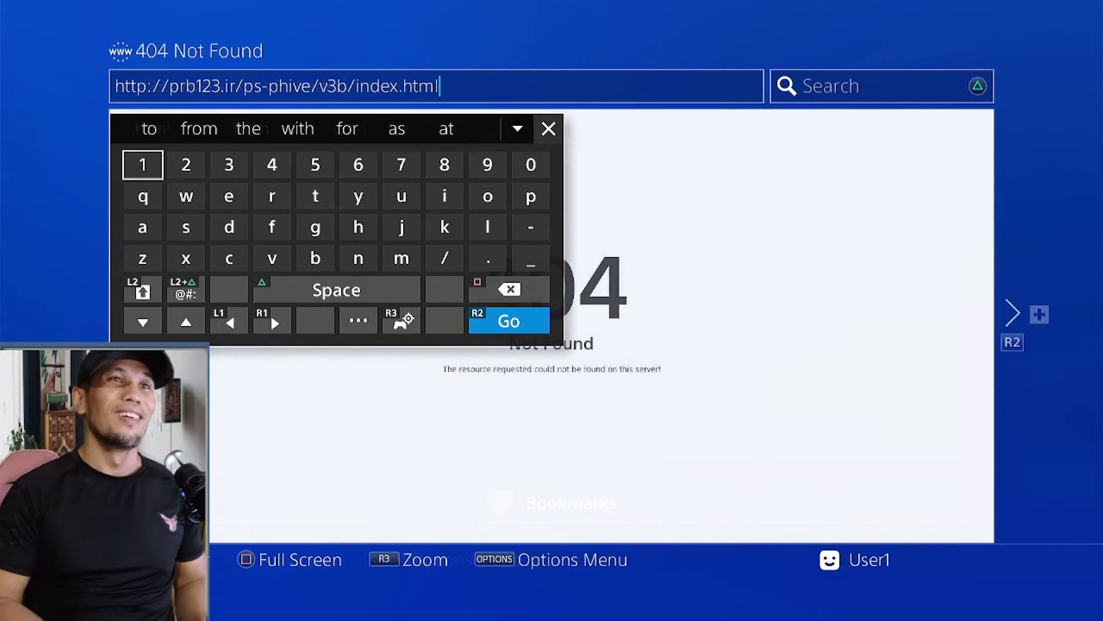
pyautogui.press('Return')
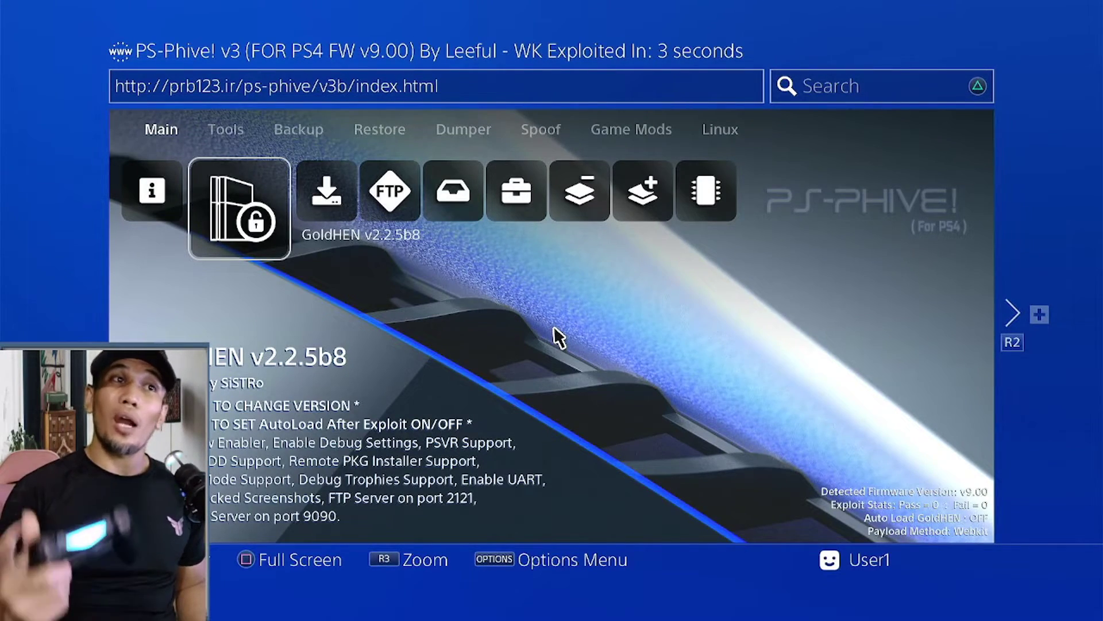
pyautogui.press('Return')
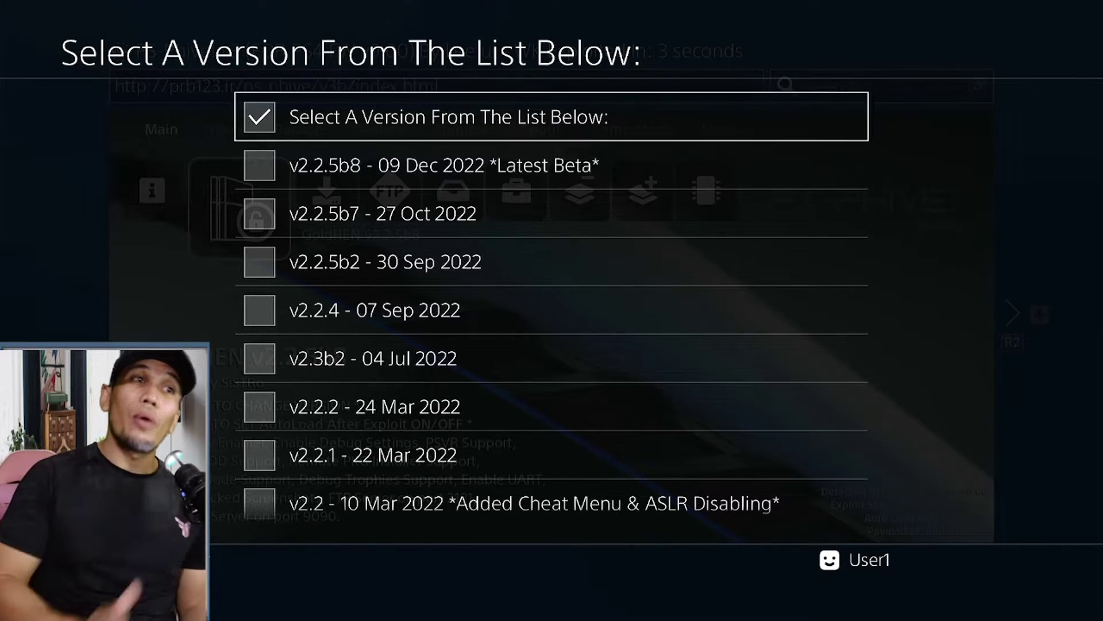
# Step: Close the GoldHEN version list without switching, keeping the loaded GoldHEN, and go home
pyautogui.press('Down')
pyautogui.press('Down')
pyautogui.press('Down')
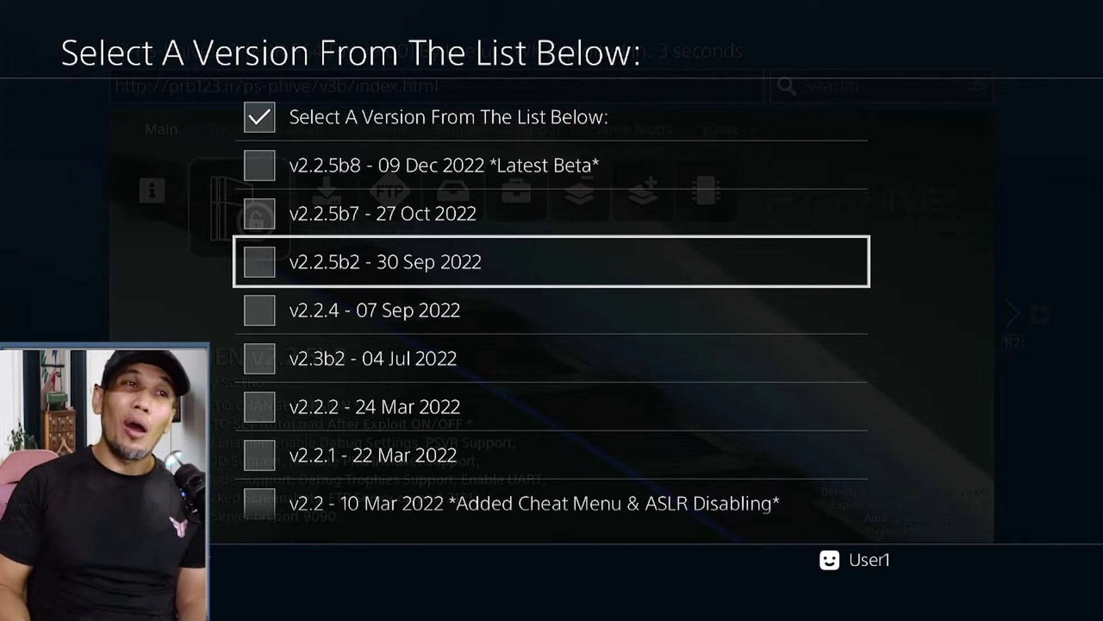
pyautogui.press('Down')
pyautogui.press('Down')
pyautogui.press('Down')
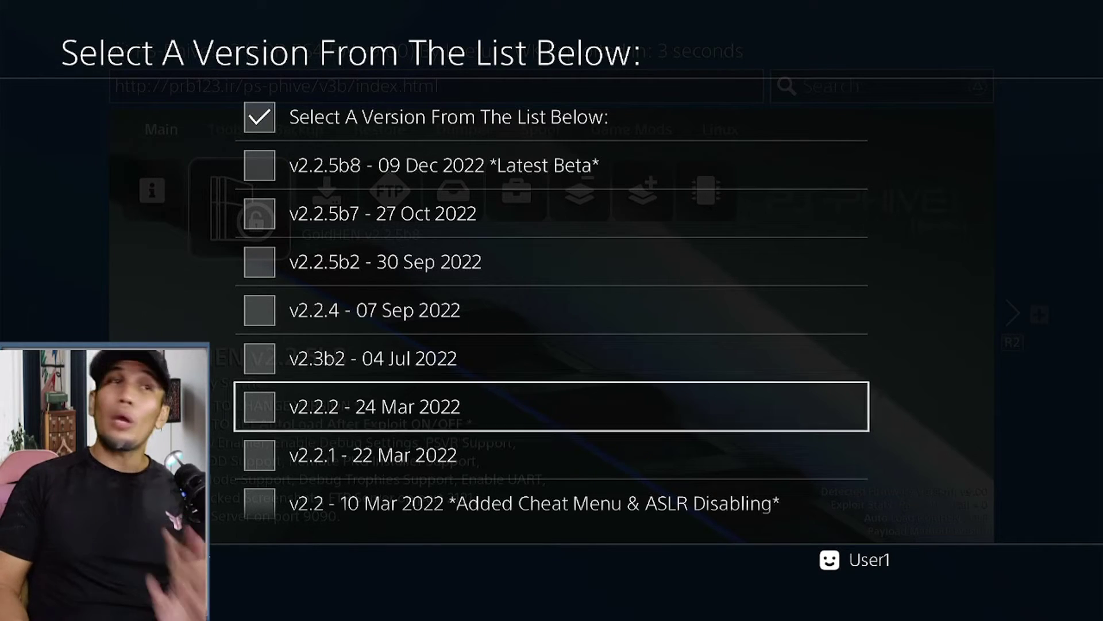
pyautogui.press('Escape')
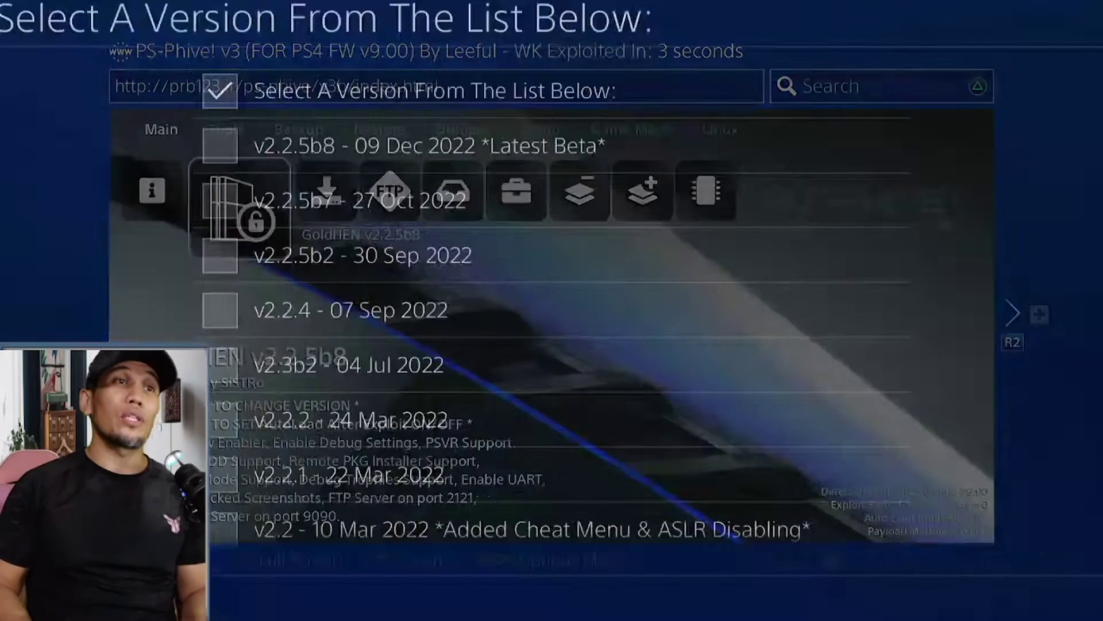
pyautogui.press('Return')
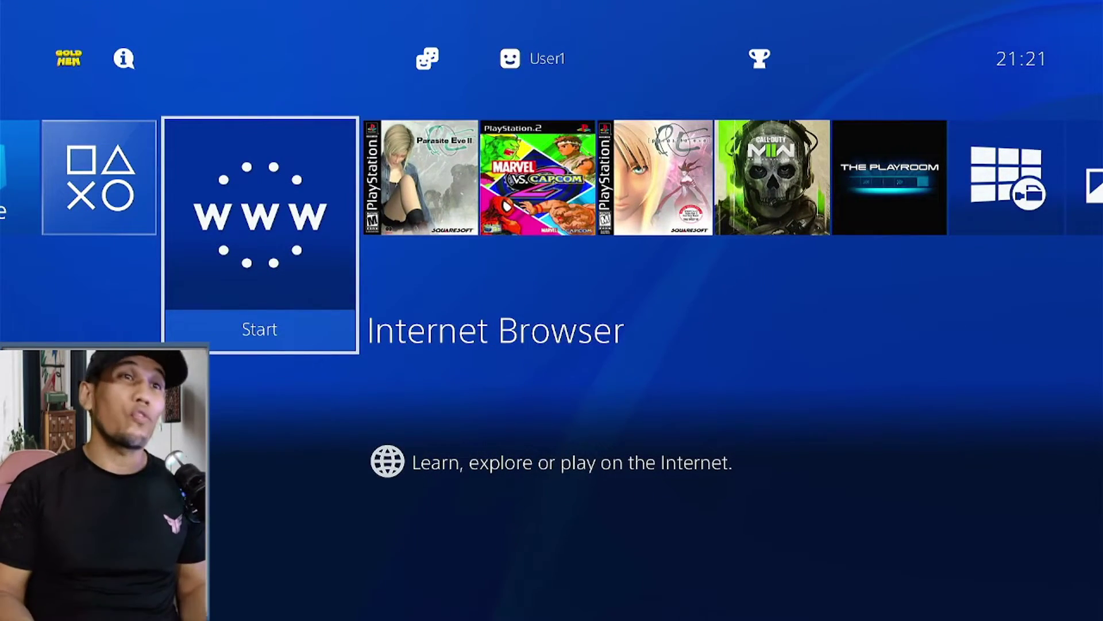
# Step: Open Settings > ★ GoldHEN ★ from the function area
pyautogui.press('Up')
pyautogui.press('Right')
pyautogui.press('Left')
pyautogui.press('Return')
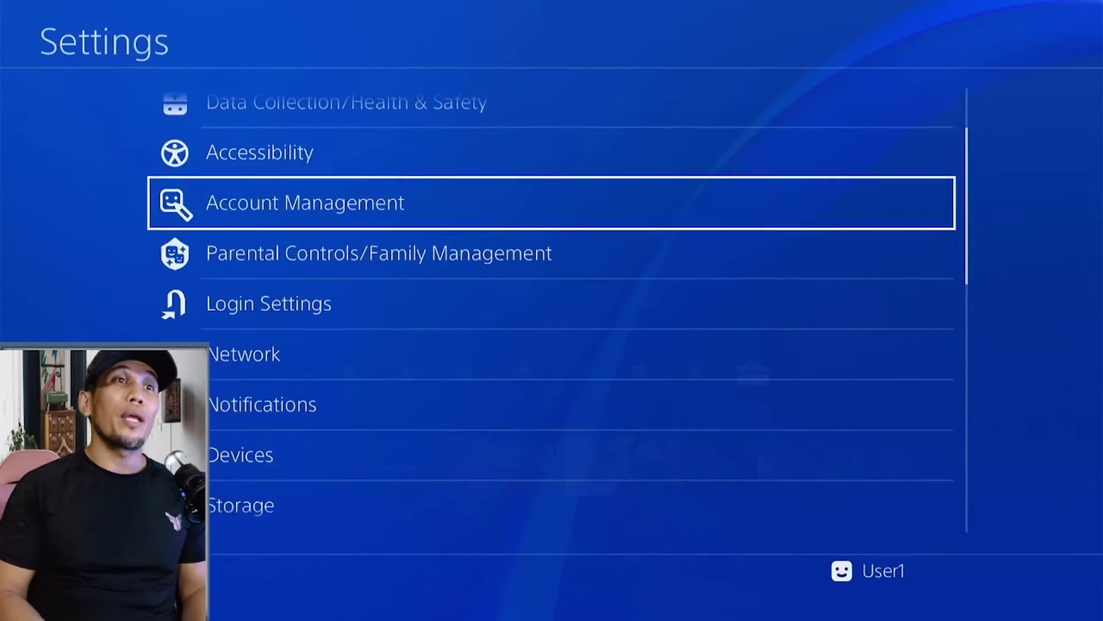
pyautogui.press('Up')
pyautogui.press('Up')
pyautogui.press('Up')
pyautogui.press('Return')
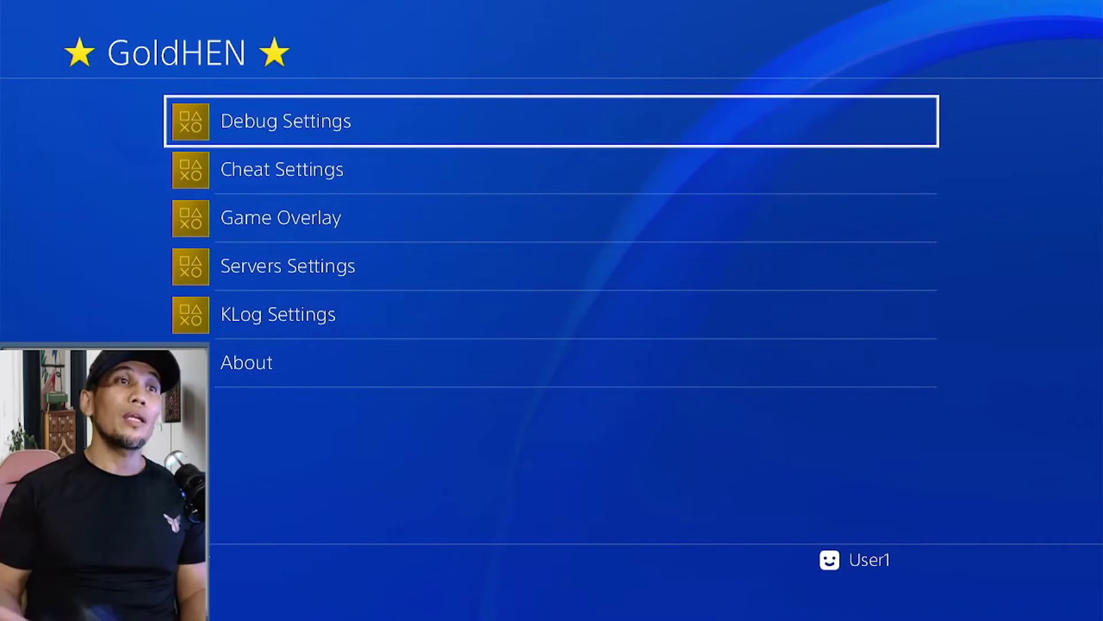
# Step: Keep Enable ★Debug Settings at Full Menu, then back out to the home screen
pyautogui.press('Return')
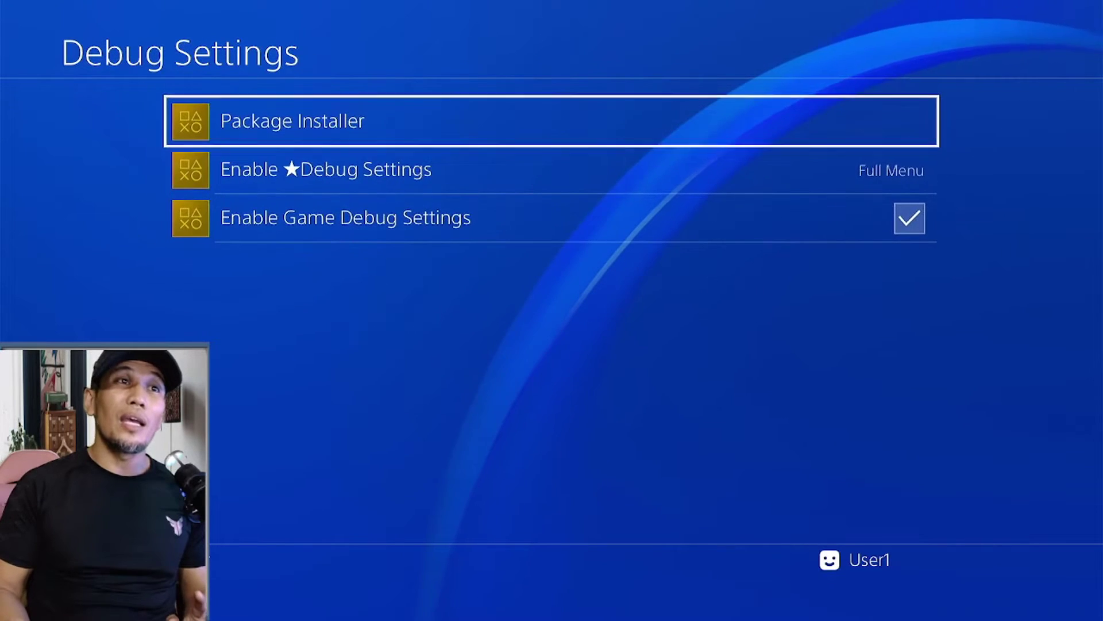
pyautogui.press('Down')
pyautogui.press('Down')
pyautogui.press('Up')
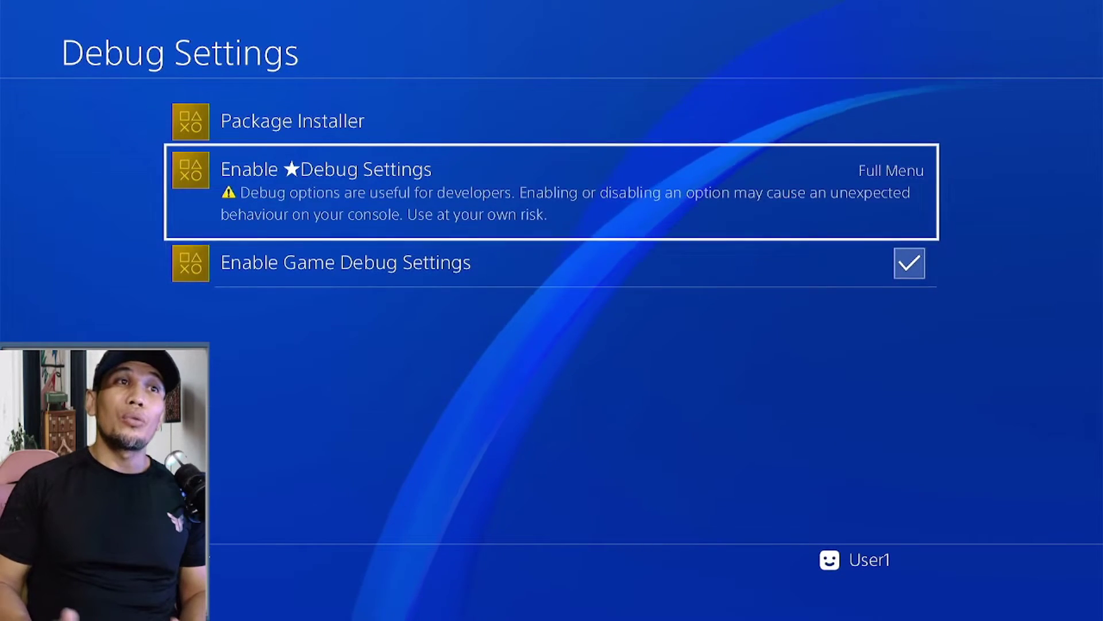
pyautogui.press('Return')
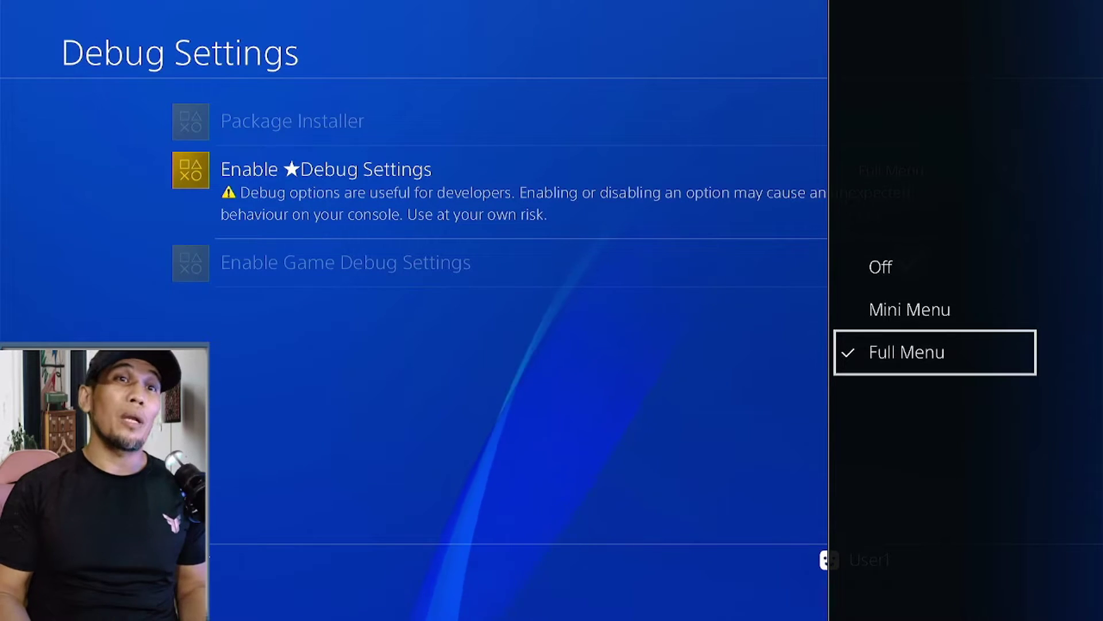
pyautogui.press('Return')
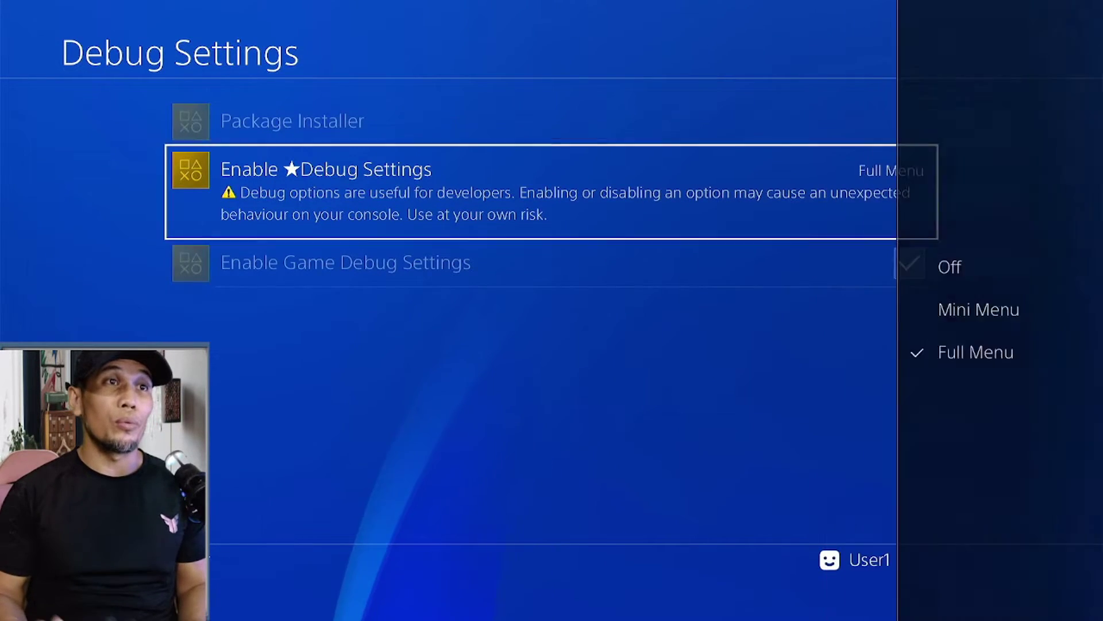
pyautogui.press('Escape')
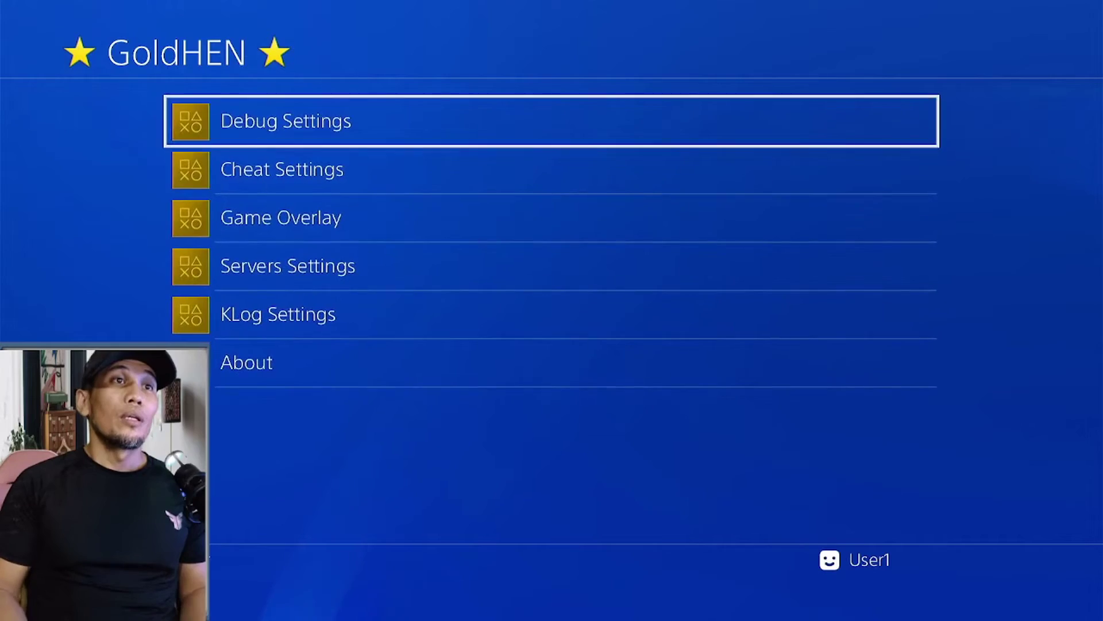
pyautogui.press('Escape')
pyautogui.press('Escape')
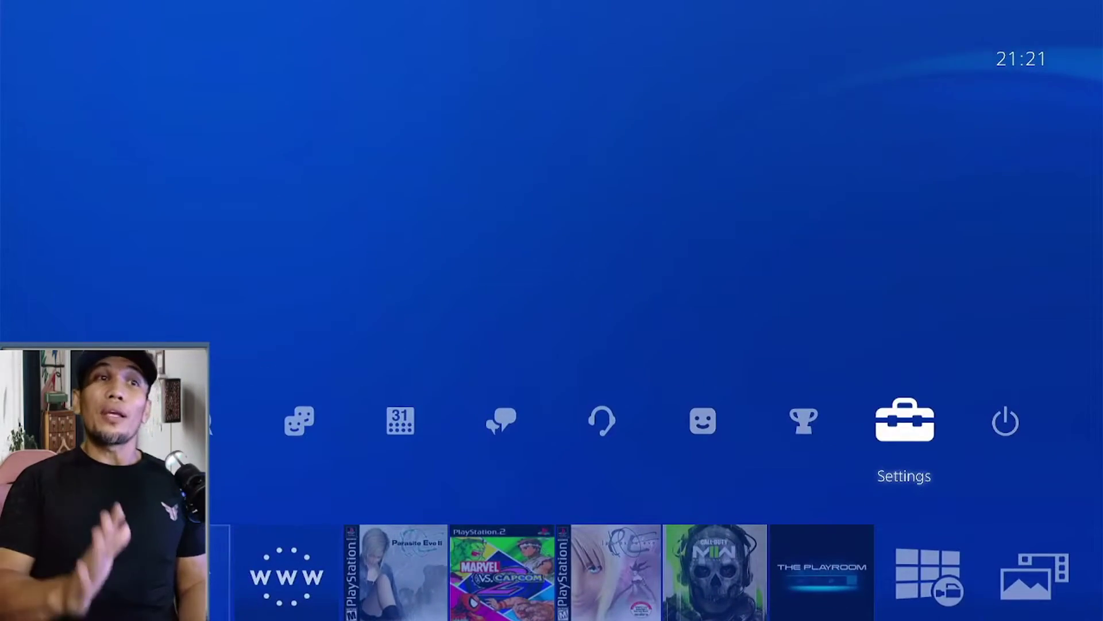
pyautogui.press('Down')
# Step: Open ★Saved Data Management for Call of Duty: Modern Warfare II, review the ★Delete checklist, and back out without deleting
pyautogui.press('Right')
pyautogui.press('Right')
pyautogui.press('Right')
pyautogui.press('Right')
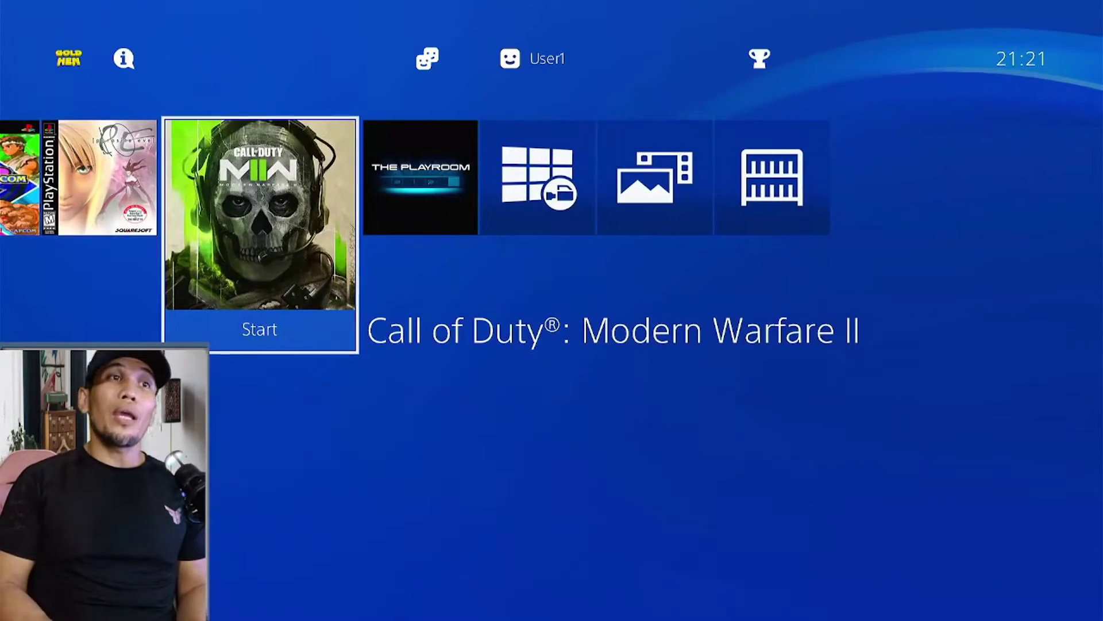
pyautogui.press('Menu')
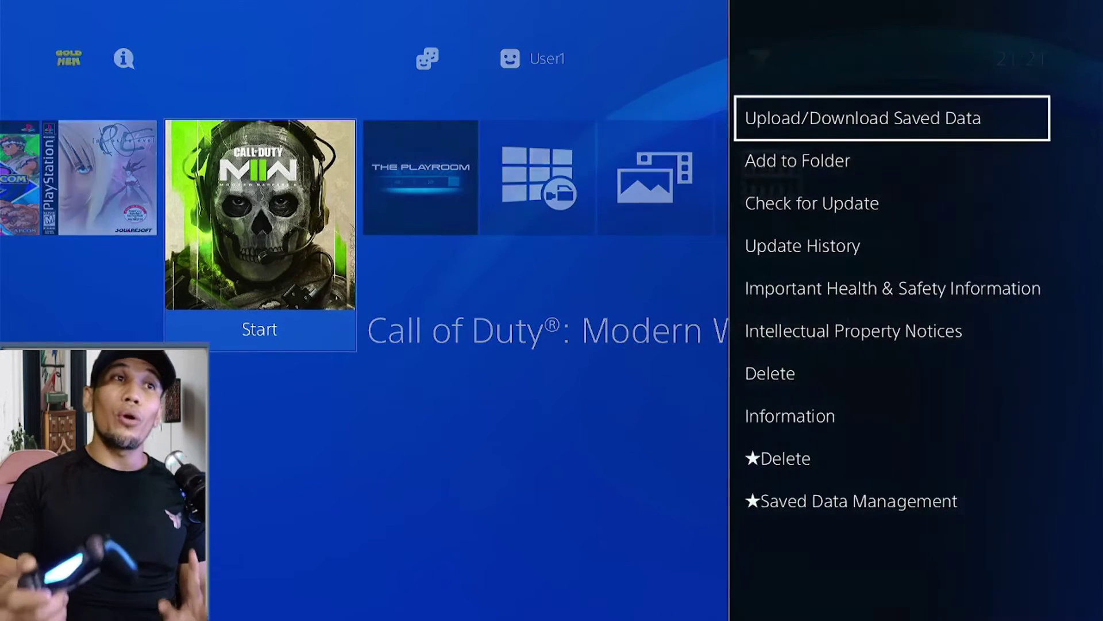
pyautogui.press('Down')
pyautogui.press('Down')
pyautogui.press('Down')
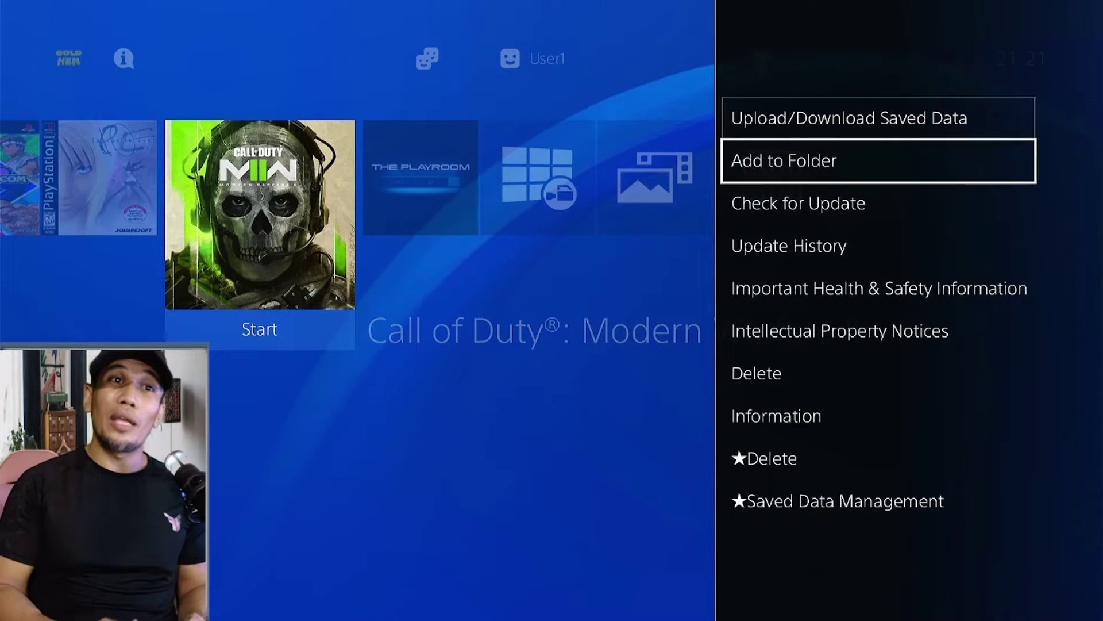
pyautogui.press('Return')
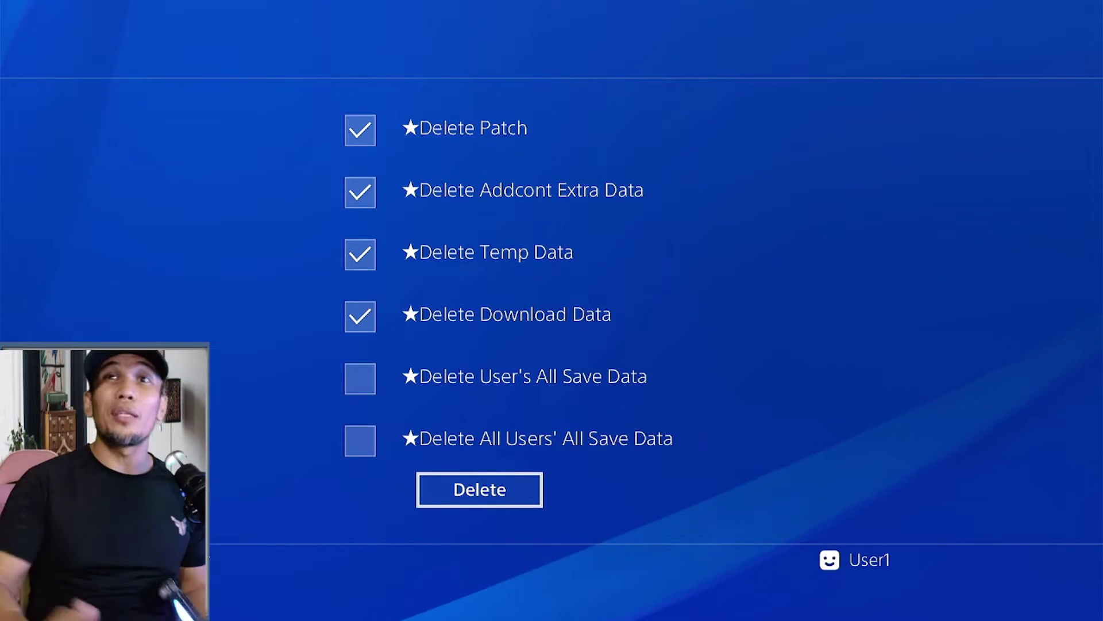
pyautogui.press('Escape')
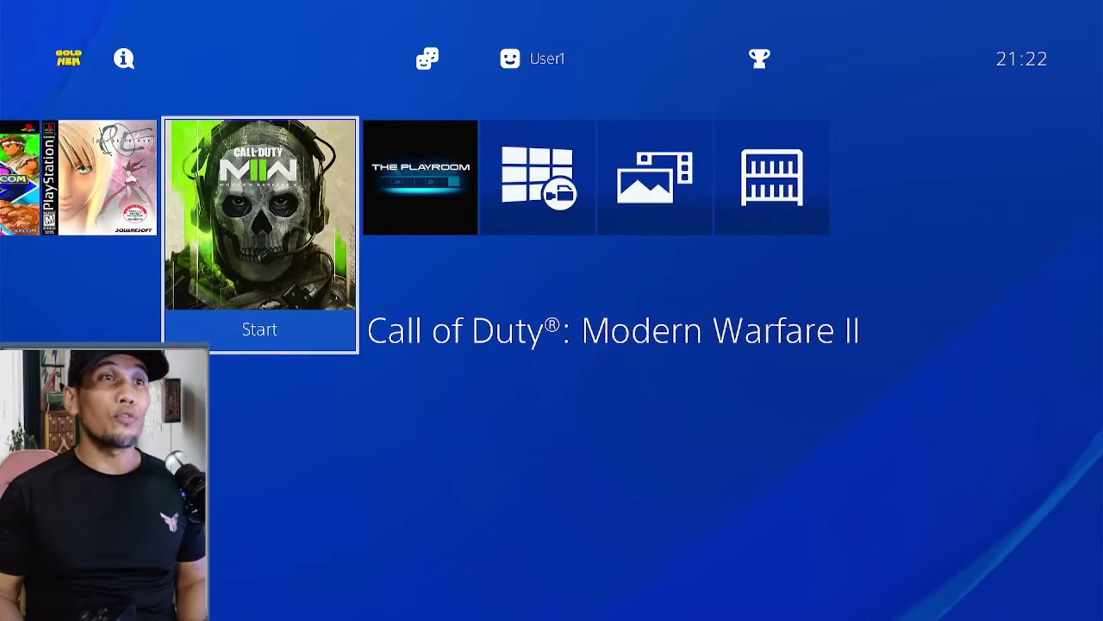
# Step: Go to Settings > ★ GoldHEN ★ > Game Overlay and browse the options, ending on Show FPS Counter
pyautogui.press('Up')
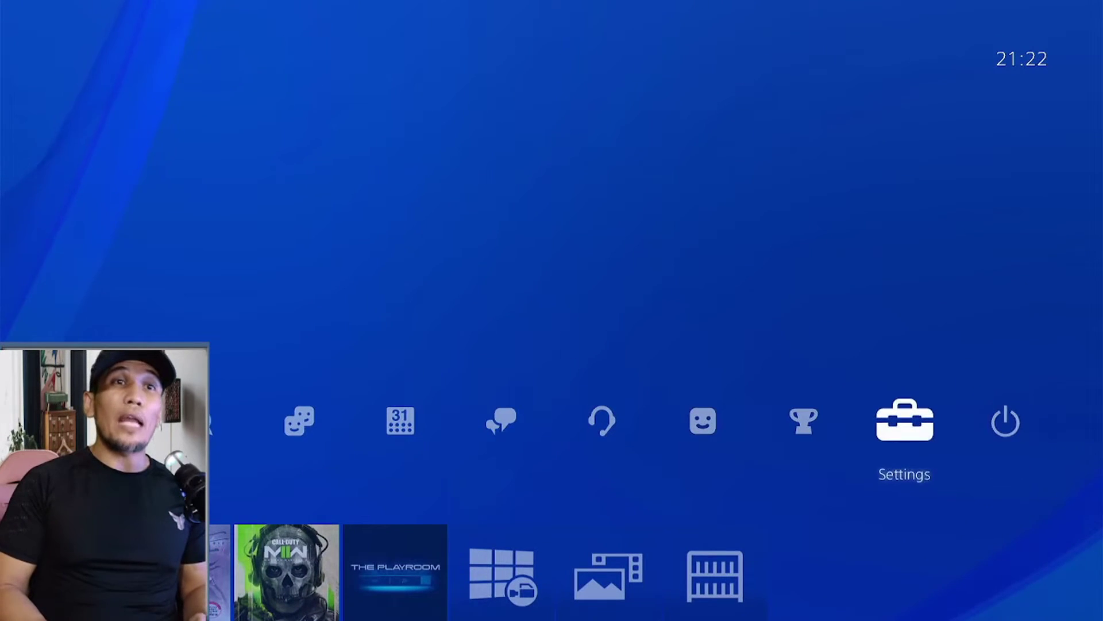
pyautogui.press('Return')
pyautogui.press('Up')
pyautogui.press('Up')
pyautogui.press('Up')
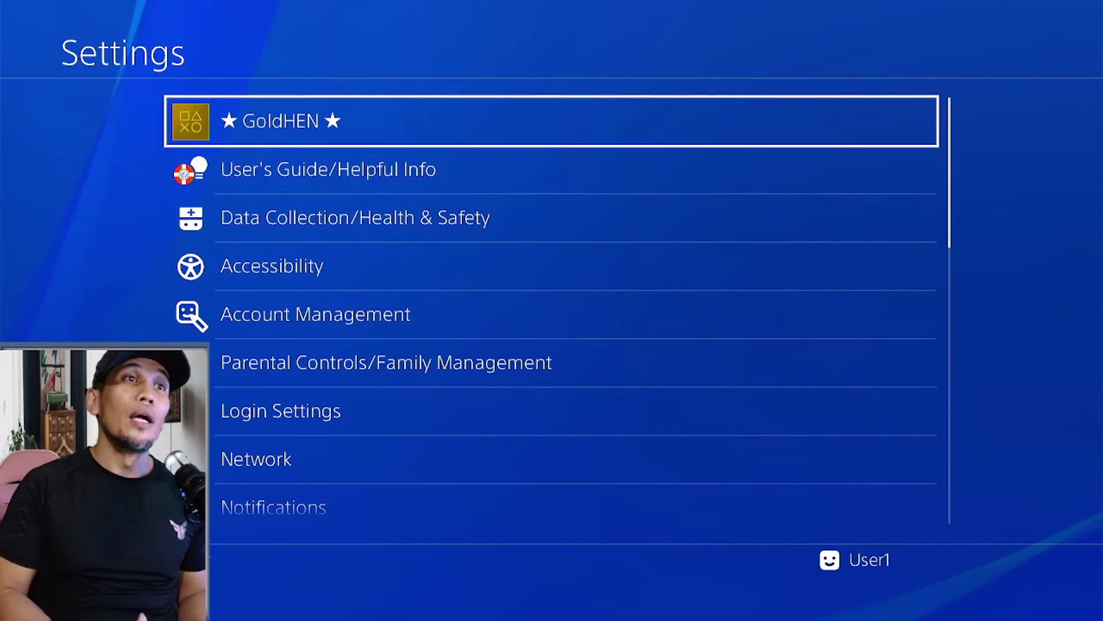
pyautogui.press('Return')
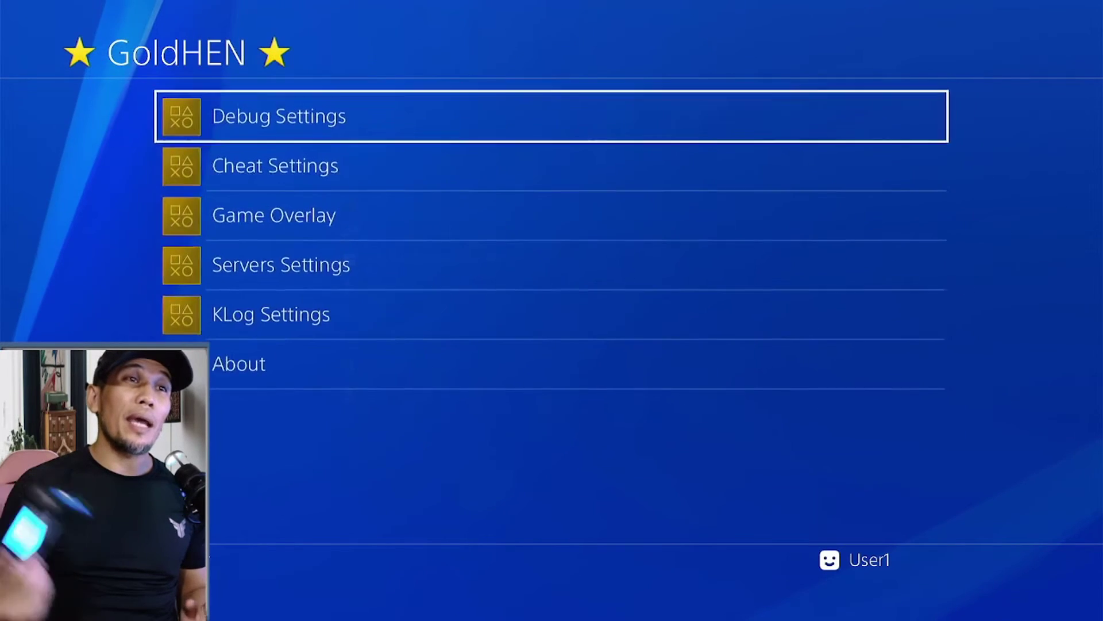
pyautogui.press('Down')
pyautogui.press('Down')
pyautogui.press('Return')
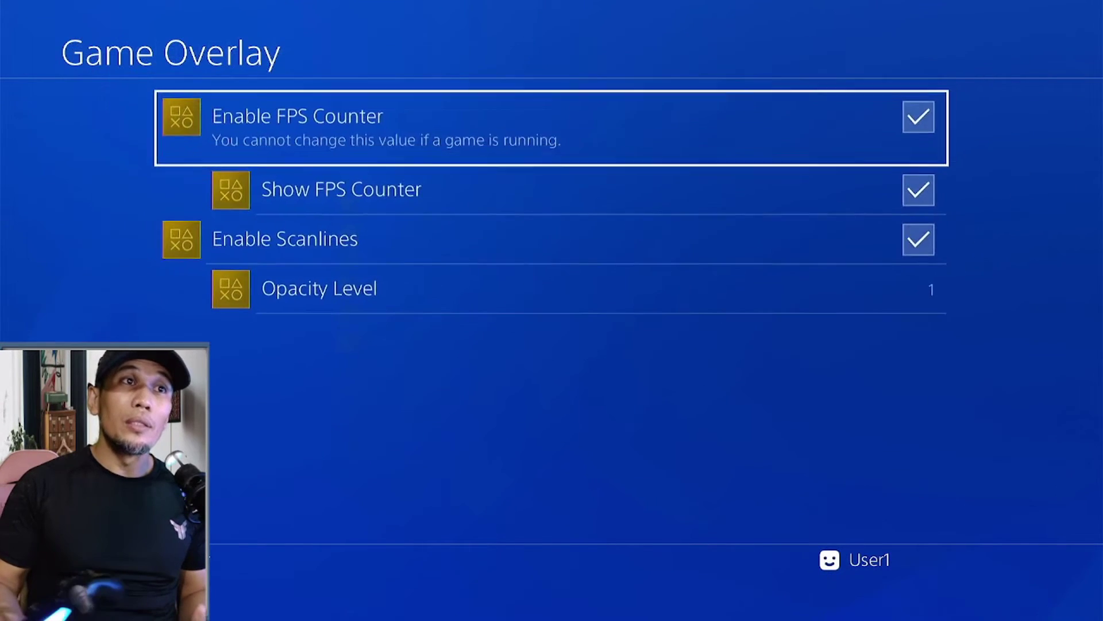
pyautogui.press('Down')
pyautogui.press('Down')
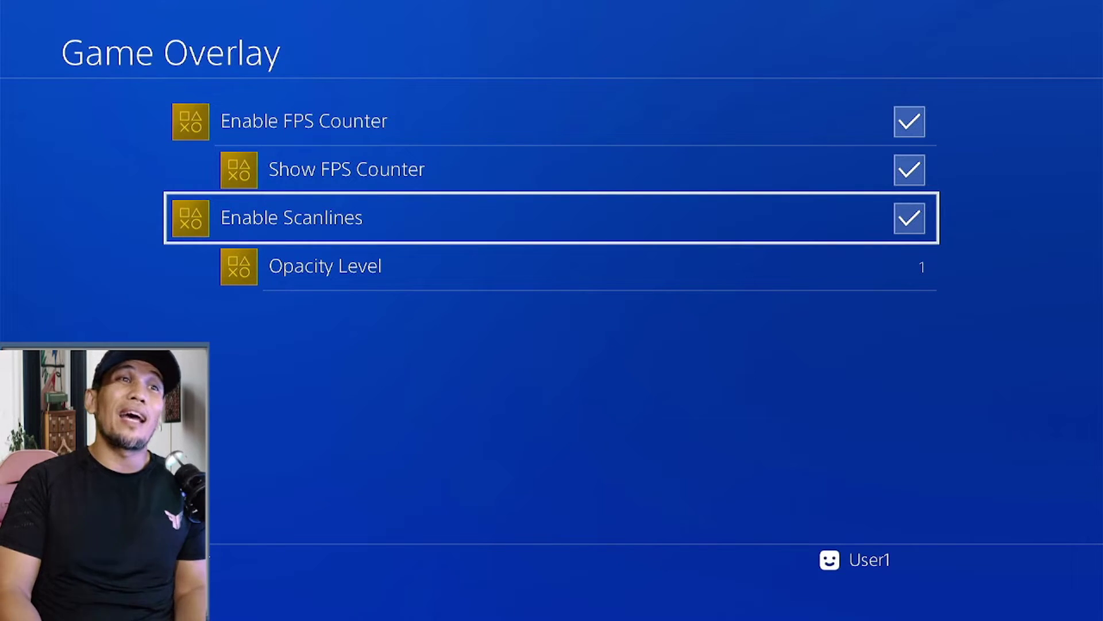
pyautogui.press('Up')
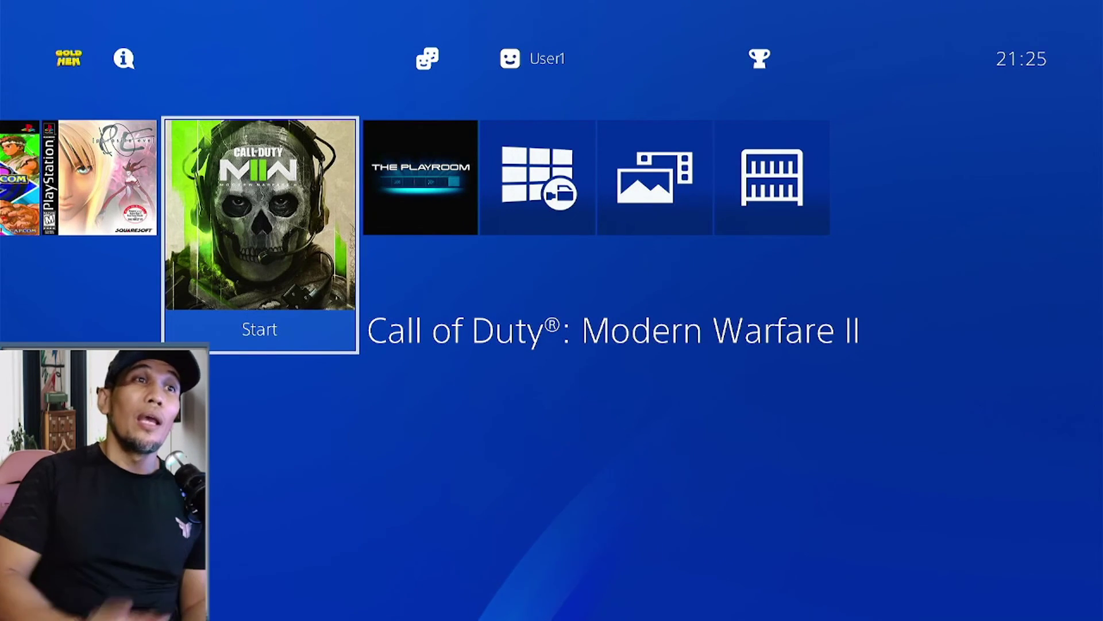
# Step: Bring up the system function area from the home screen
pyautogui.press('Up')
pyautogui.press('Right')
pyautogui.press('Left')
pyautogui.press('Return')
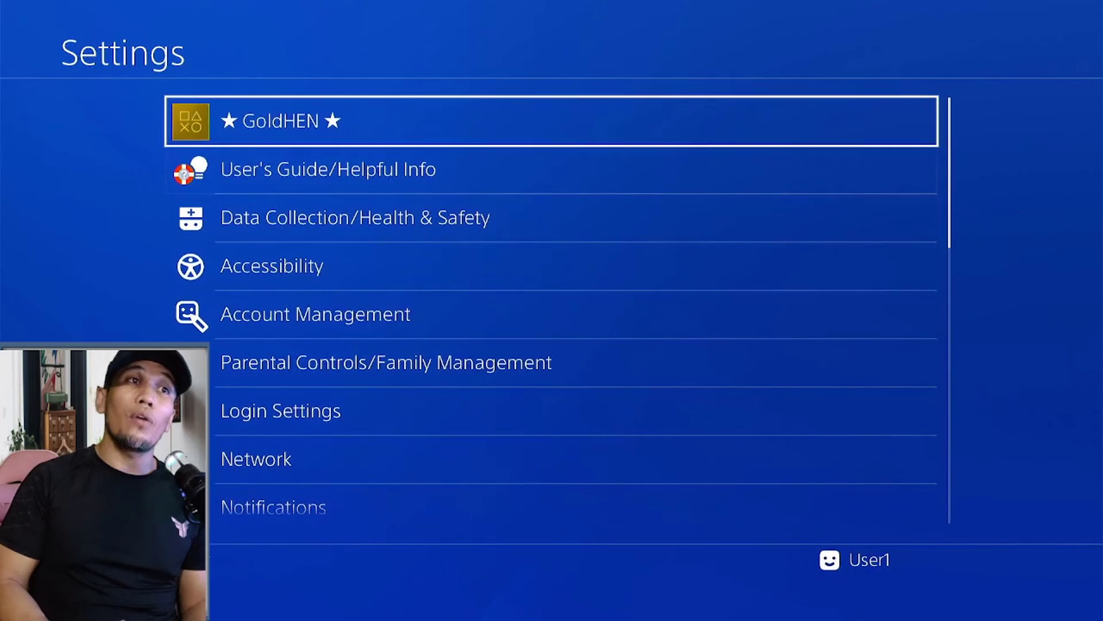
pyautogui.press('Return')
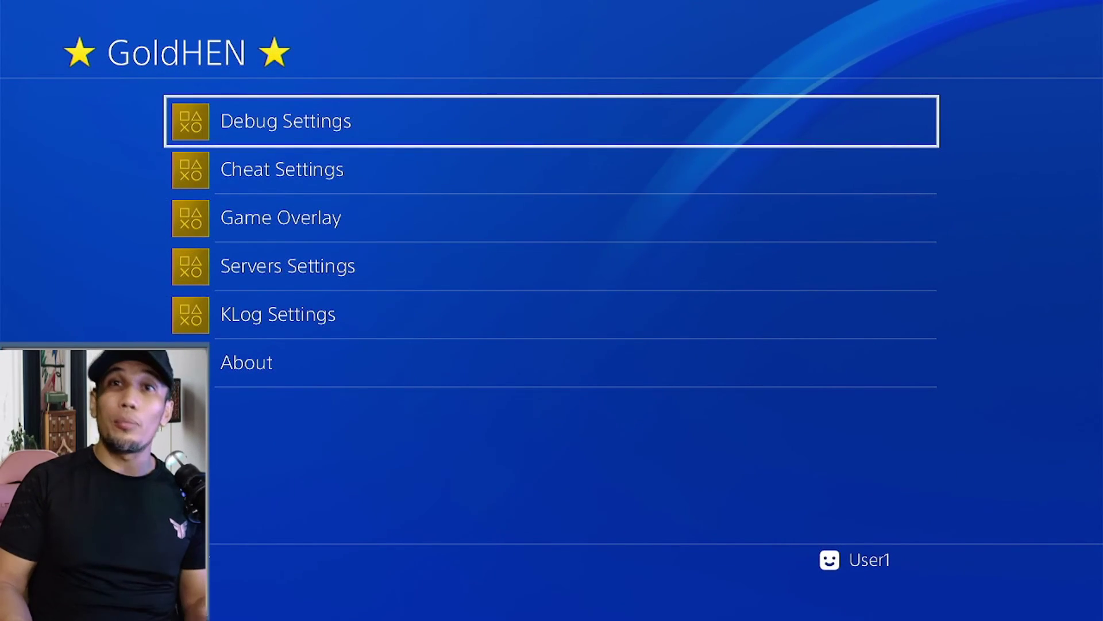
pyautogui.press('Escape')
pyautogui.press('Escape')
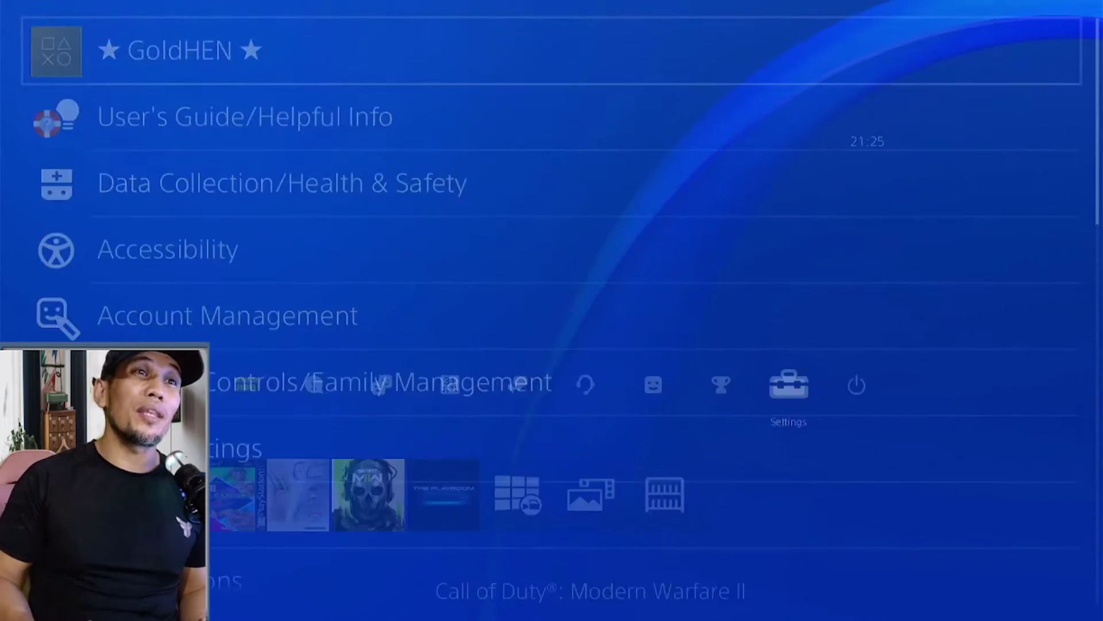
pyautogui.press('Down')
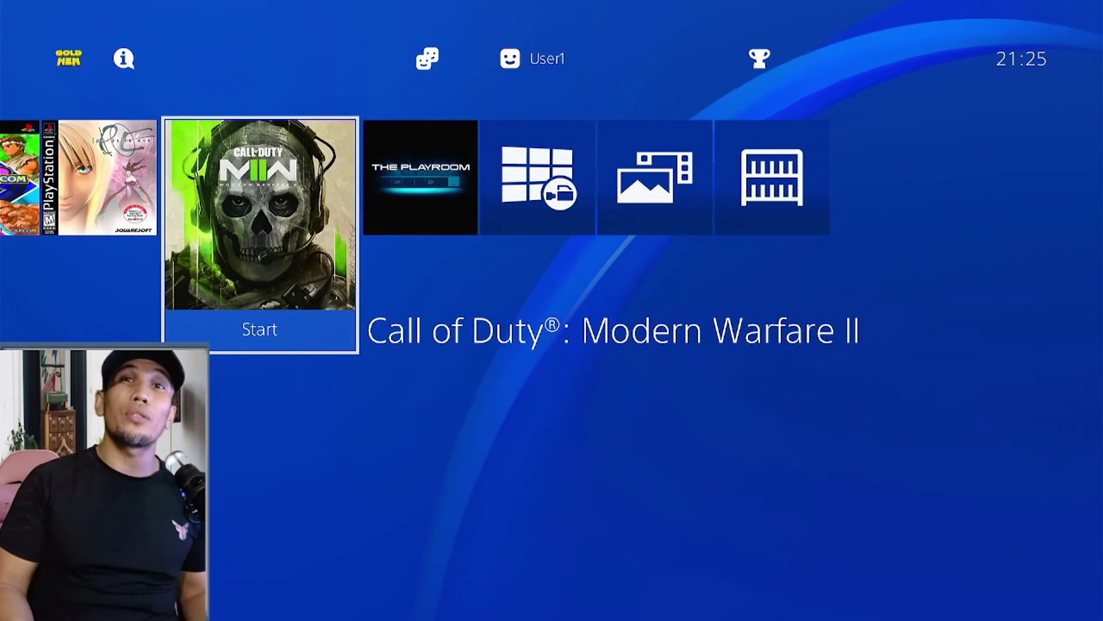